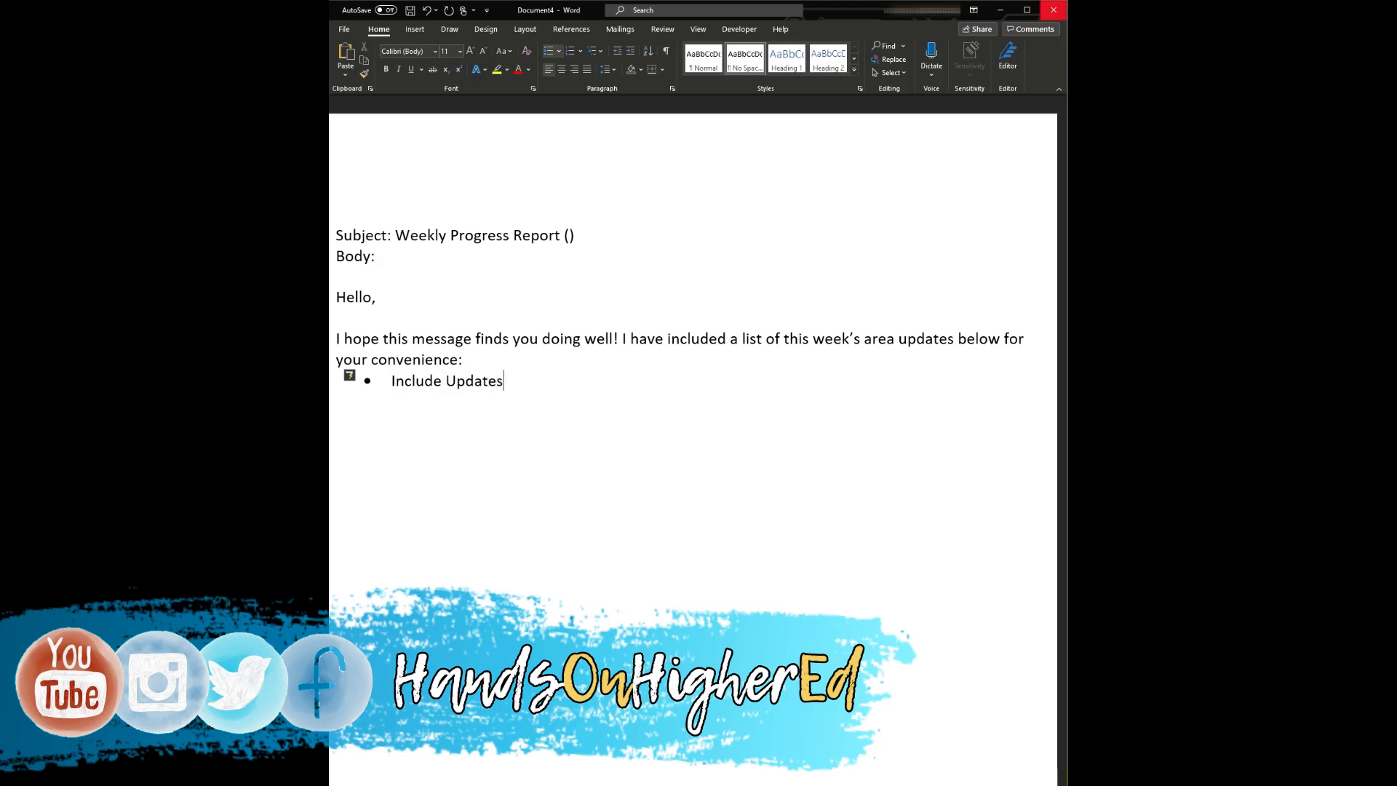
Step: Add a paragraph below the bullet list: "If you have any questions after reviewing this email, please feel free to let me know."
type("If you have any questions after rev")
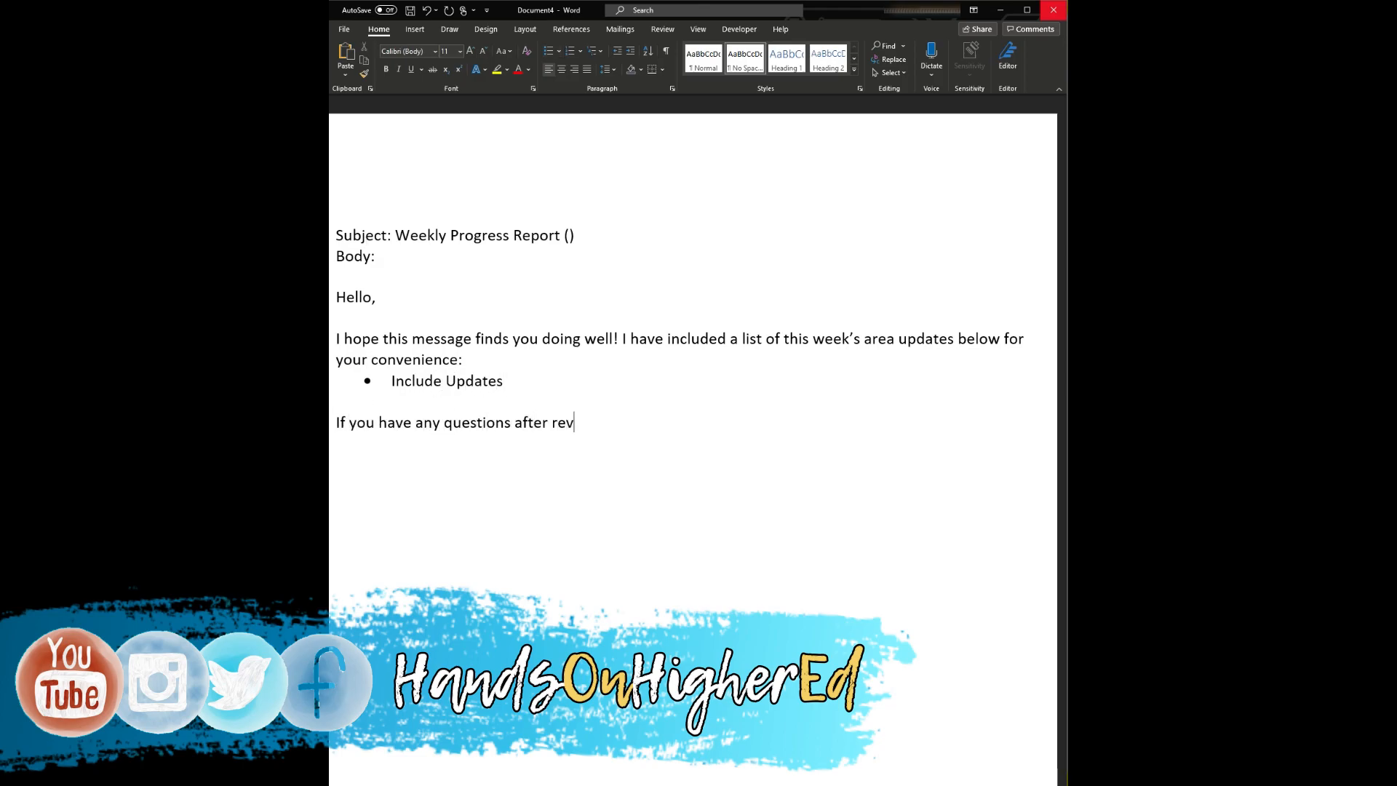
type("iewing this email, please feel free to let me kno")
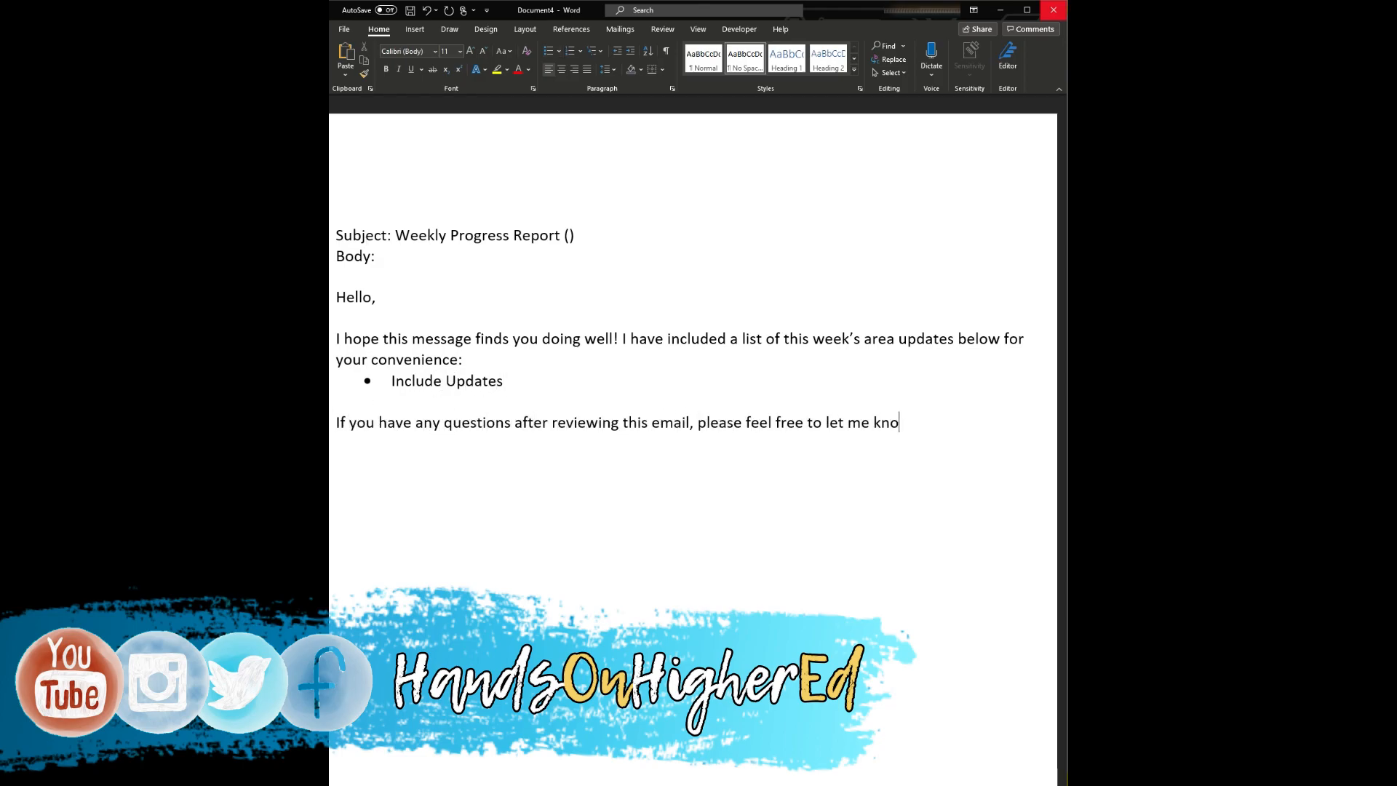
Step: Finish the paragraph with "I hope you have a wonderful rest of your week." and bold the "Subject:" label
type("w. I hope you have a wonderful rest of your week.")
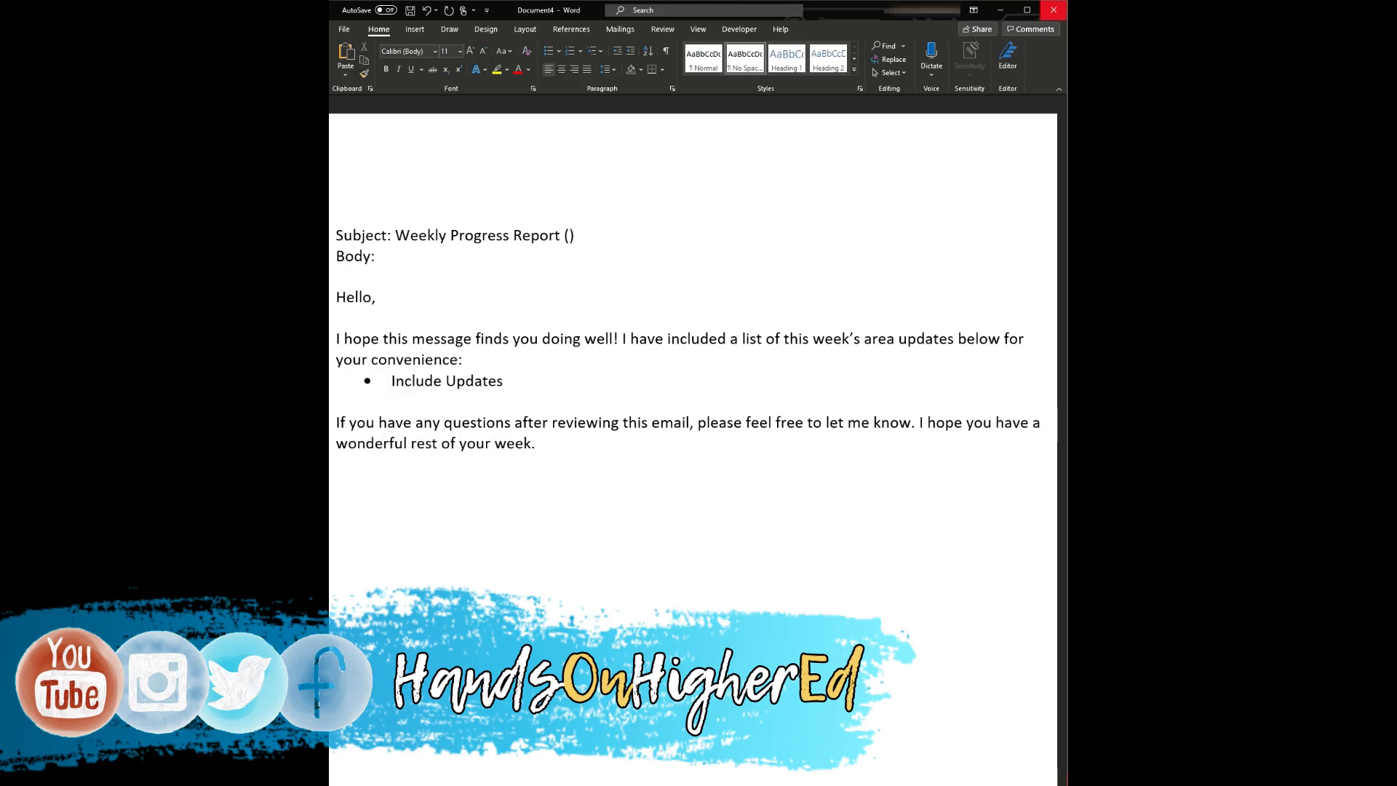
left_click_drag(335, 235, 396, 235)
key("ctrl+b")
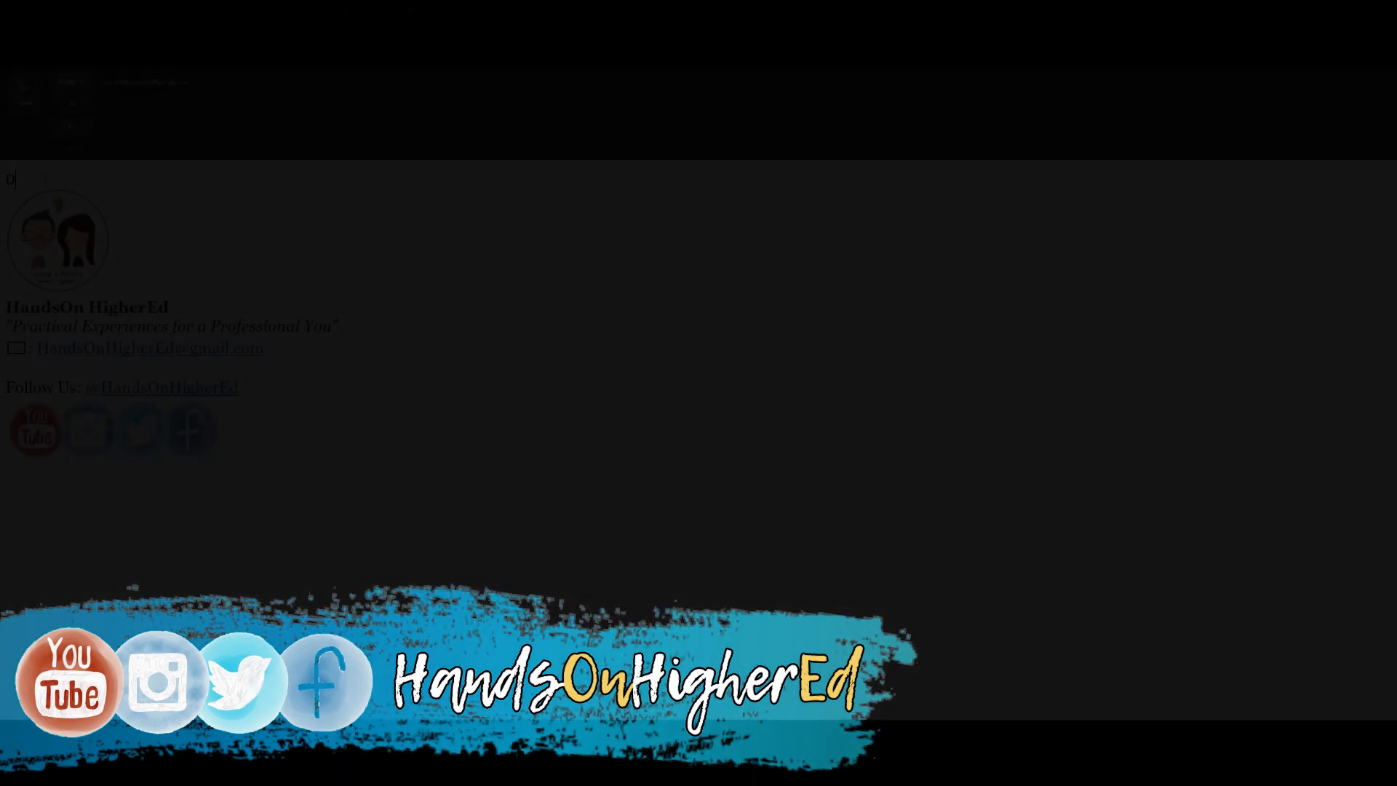
Step: In the Outlook message, write the greeting "Dear Everyone," and the sentence "We wish you the best during these trying times!"
type("Everyone,")
key("Return")
key("Return")
type("We wish you the best during")
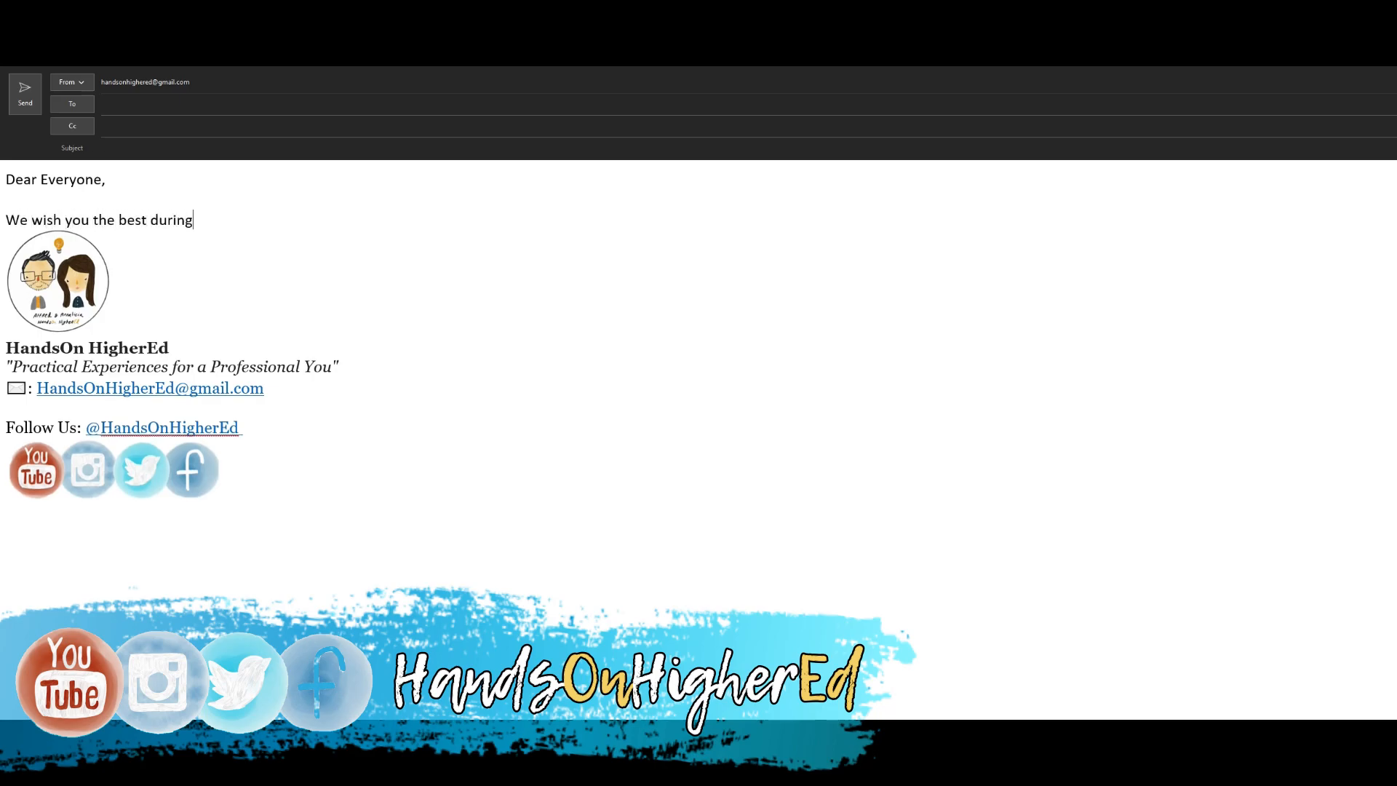
type(" these trying times! Y")
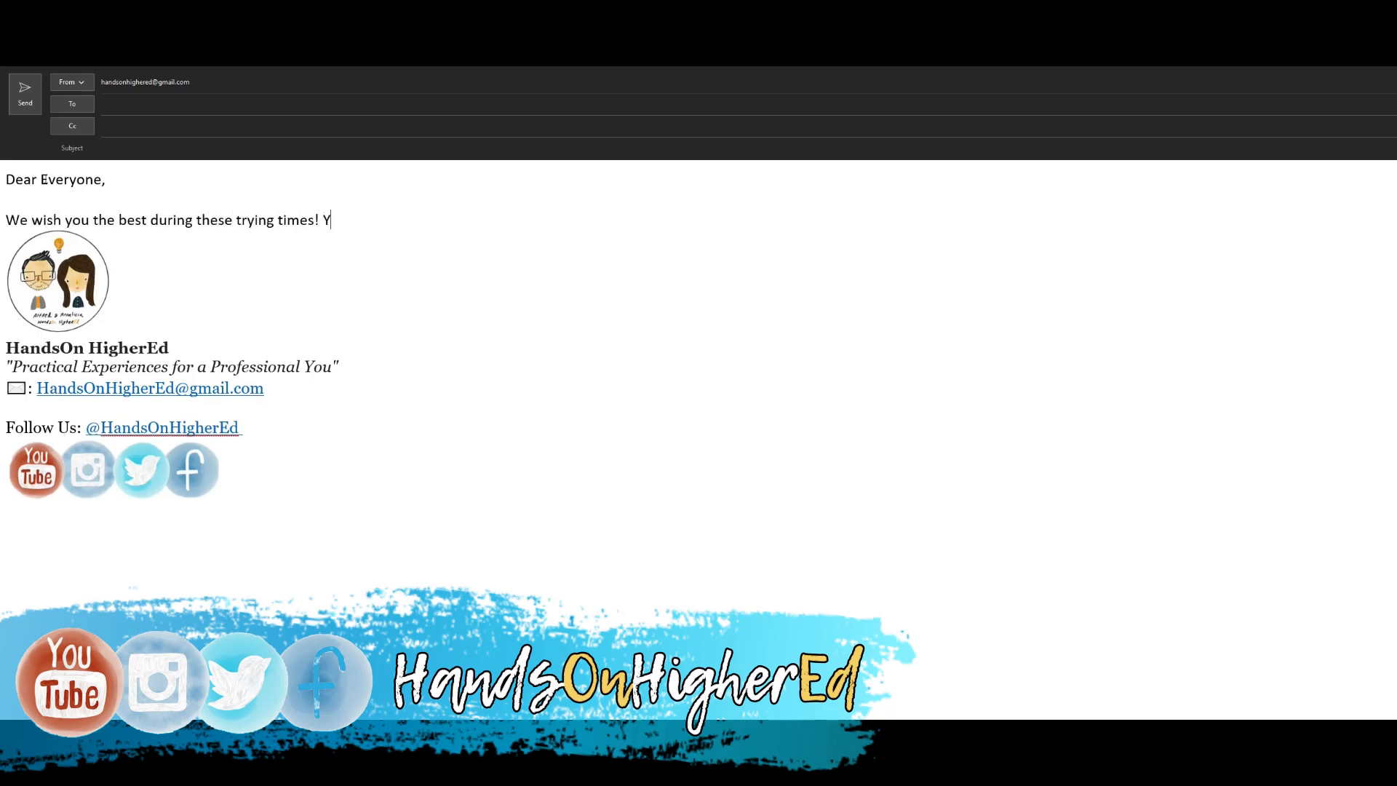
Step: Complete the email with "You are doing enough, so be kind to yourself!" and the sign-off "Sincerely," on its own line
type("ou are doing enough, so be kind to yourself!")
key("Return")
key("Return")
type("Sincerel")
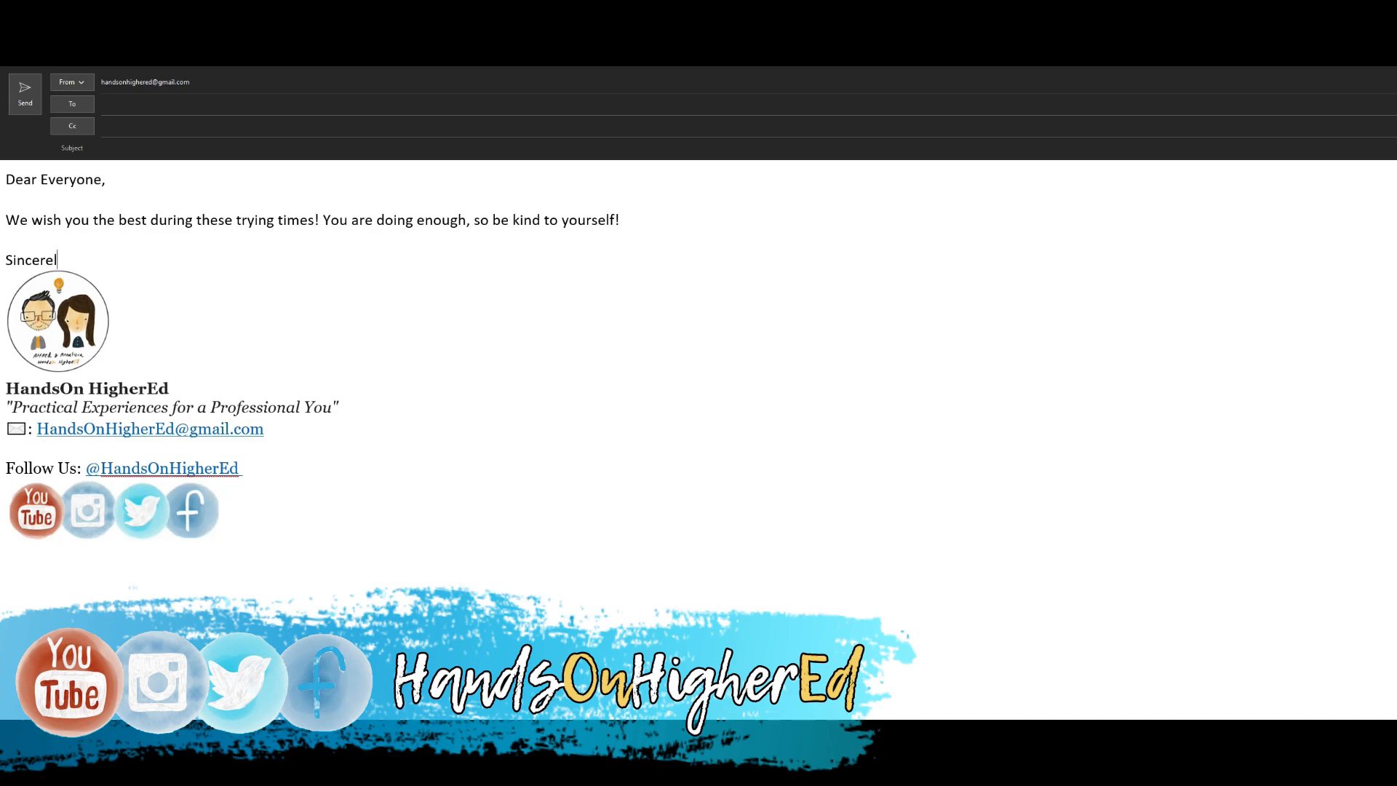
type("y,")
key("Return")
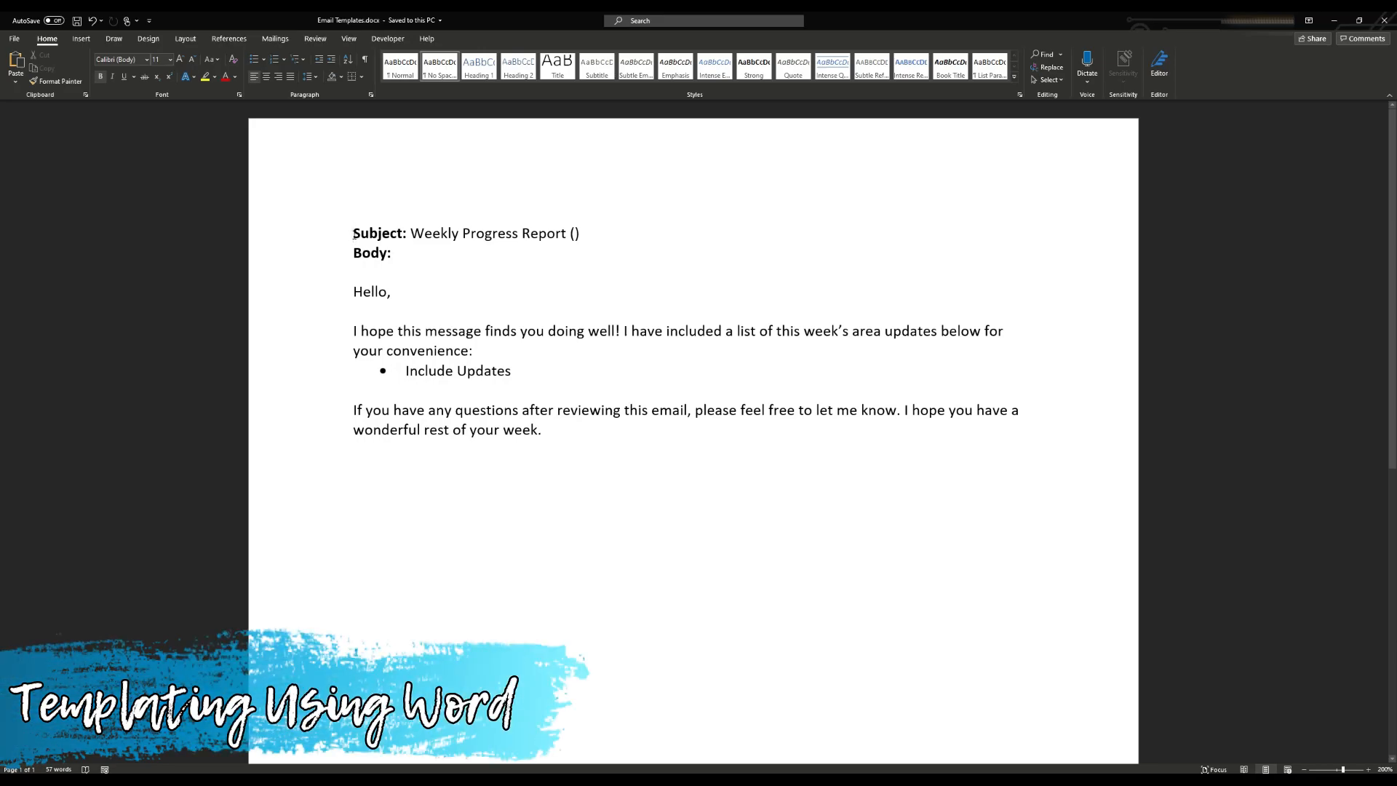
Step: Examine the subject line and the body text of the report template in the Word document Email Templates.docx
left_click(353, 234)
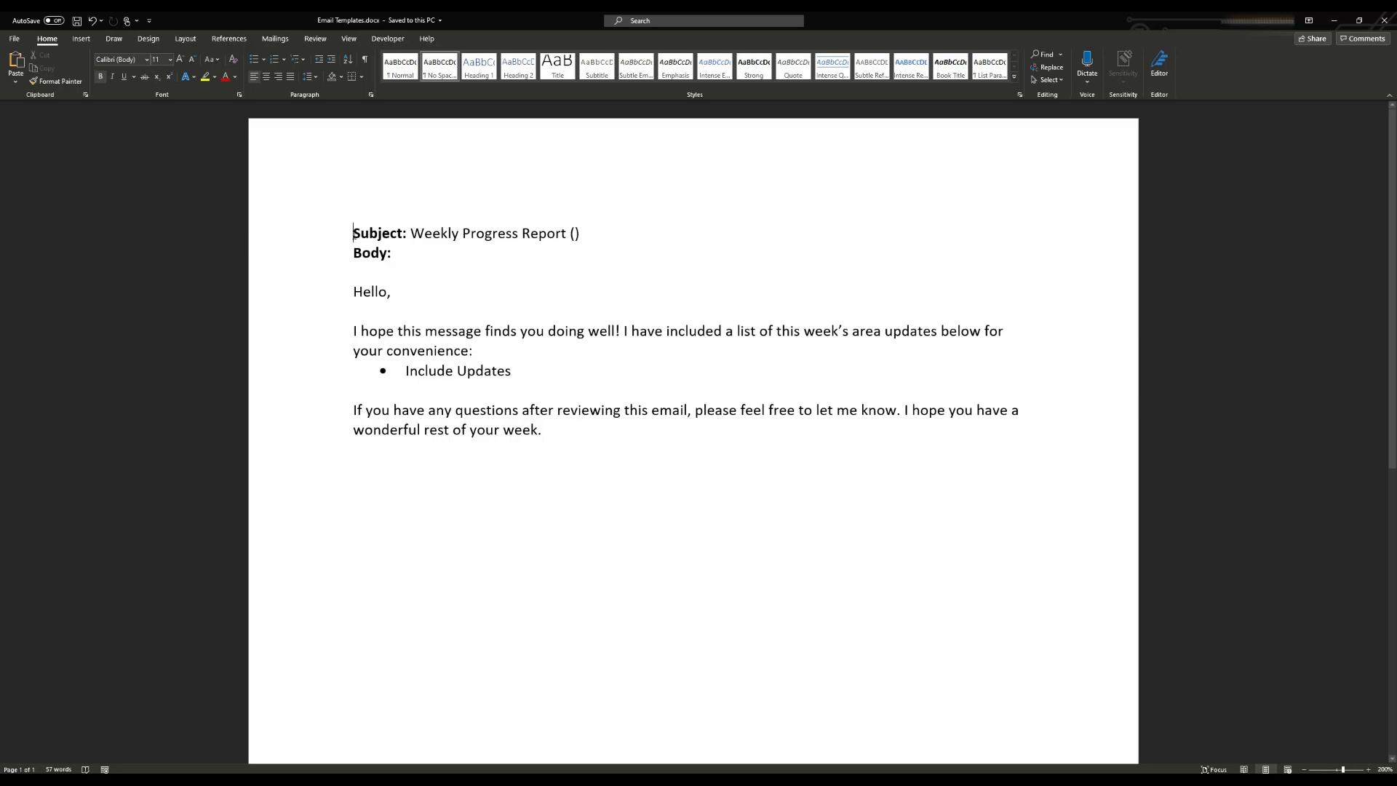
left_click_drag(353, 234, 591, 234)
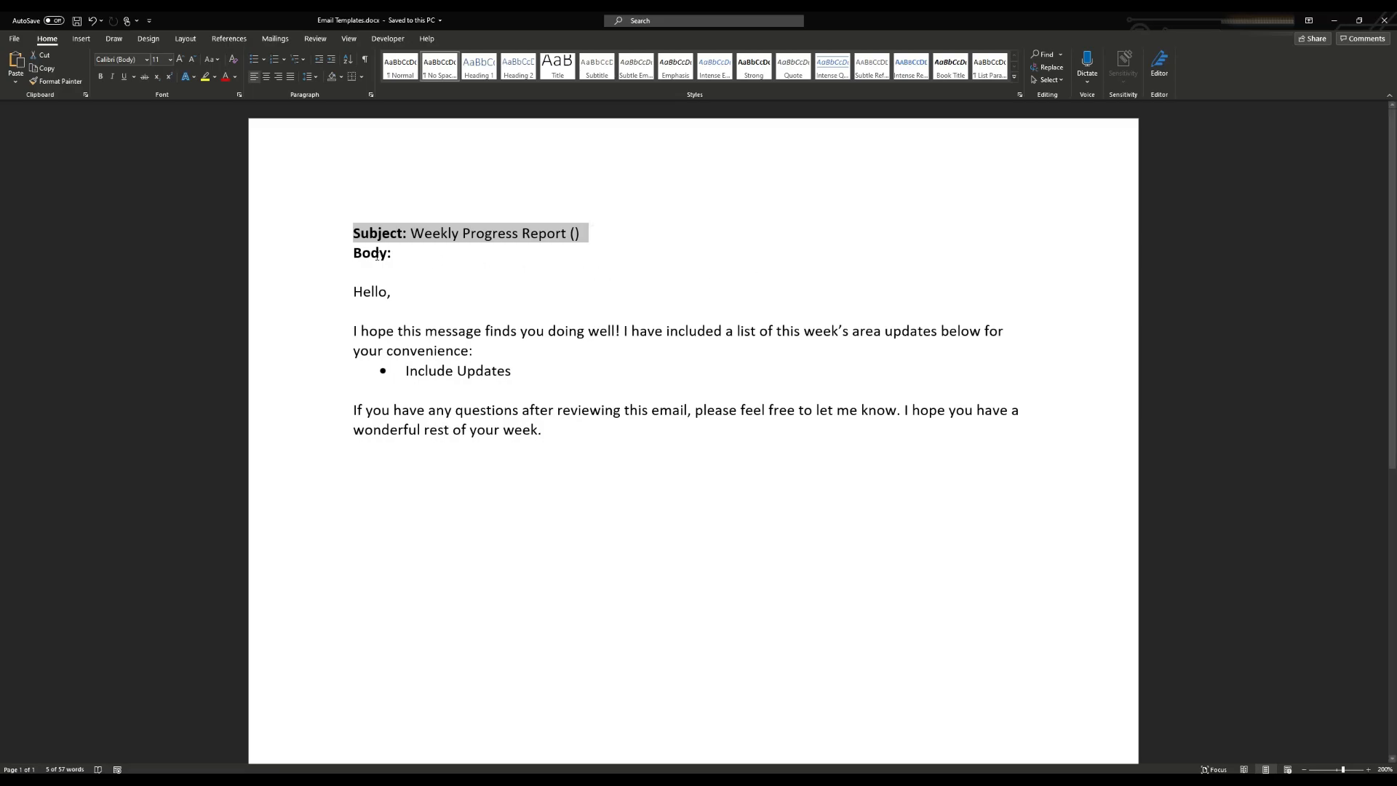
left_click_drag(353, 253, 582, 440)
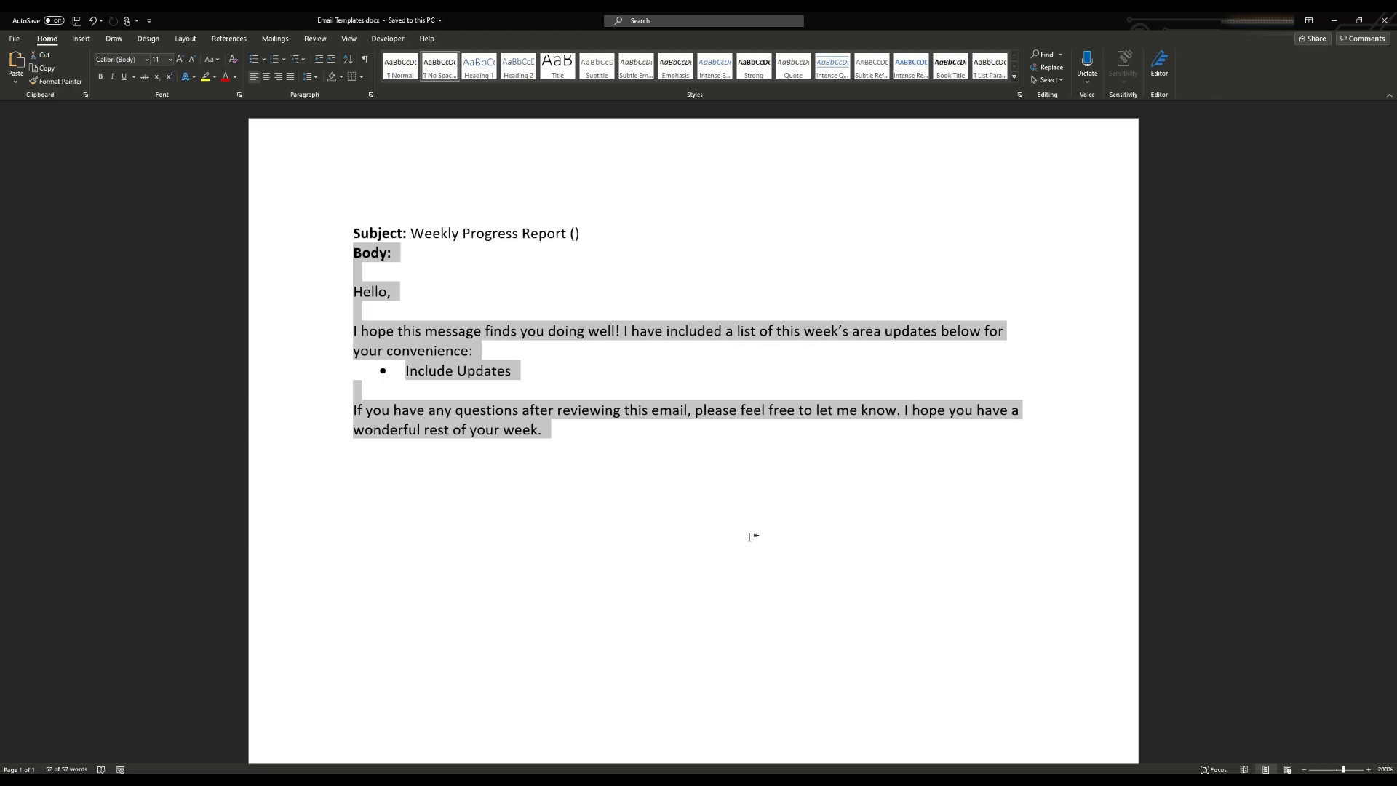
key("ctrl+Home")
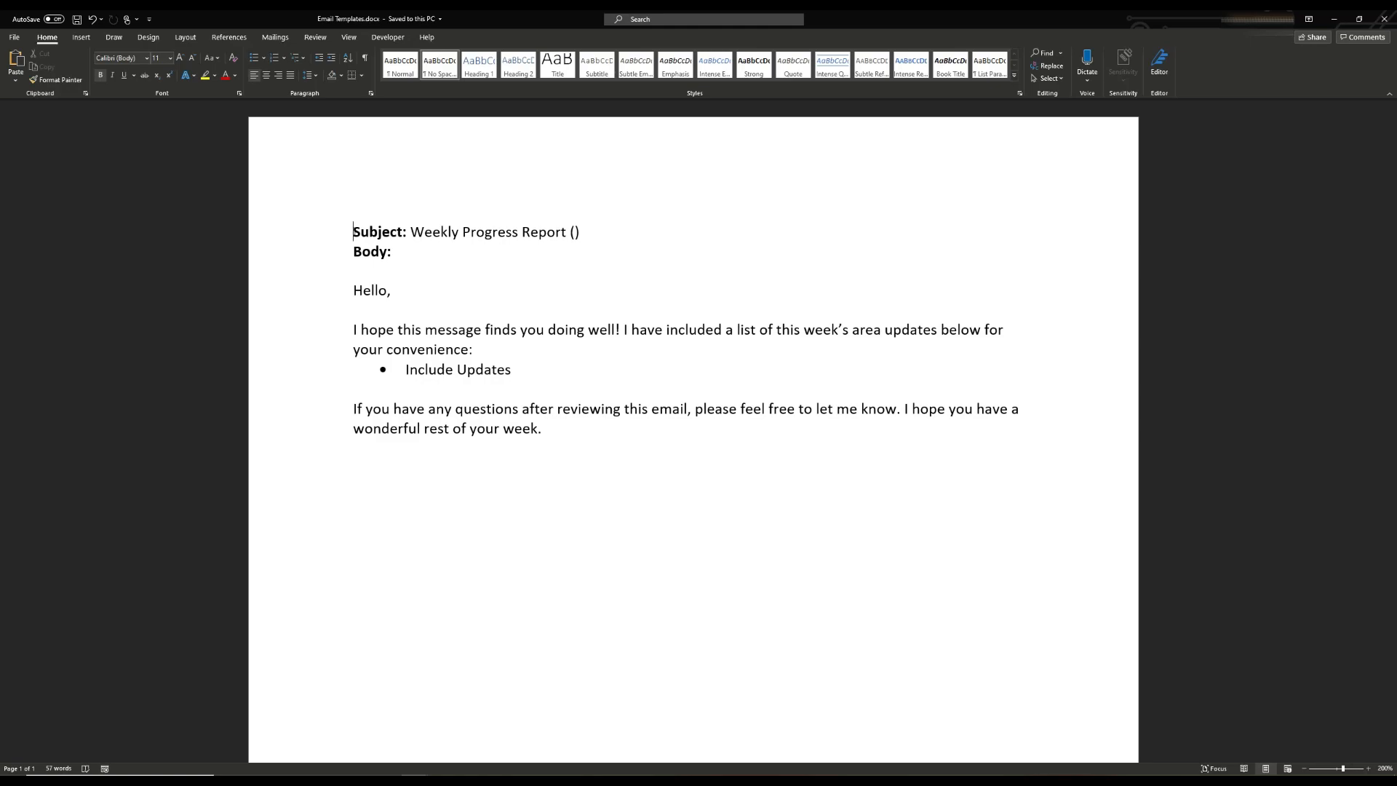
Step: Copy the entire weekly progress report template, from the subject line through the closing paragraph
left_click_drag(353, 231, 543, 429)
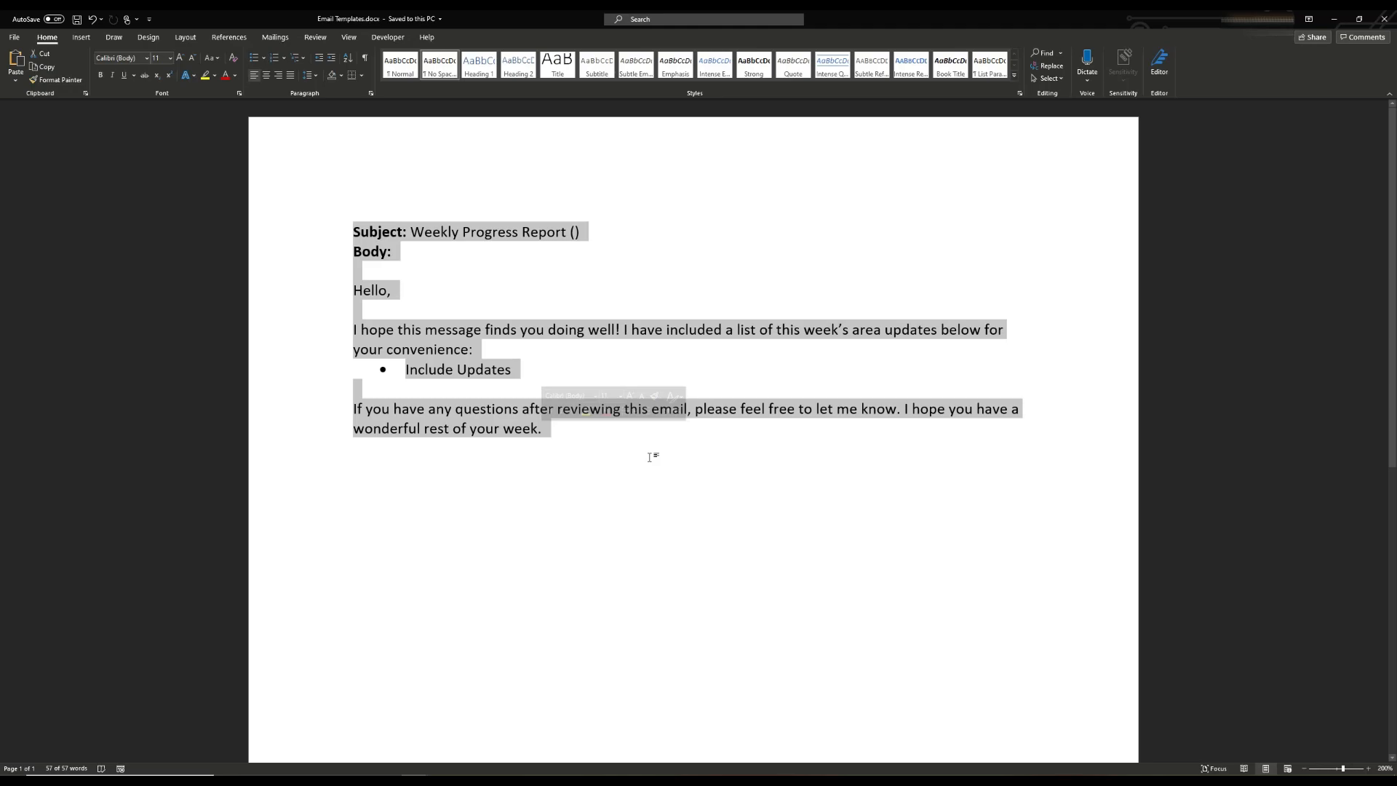
right_click(441, 350)
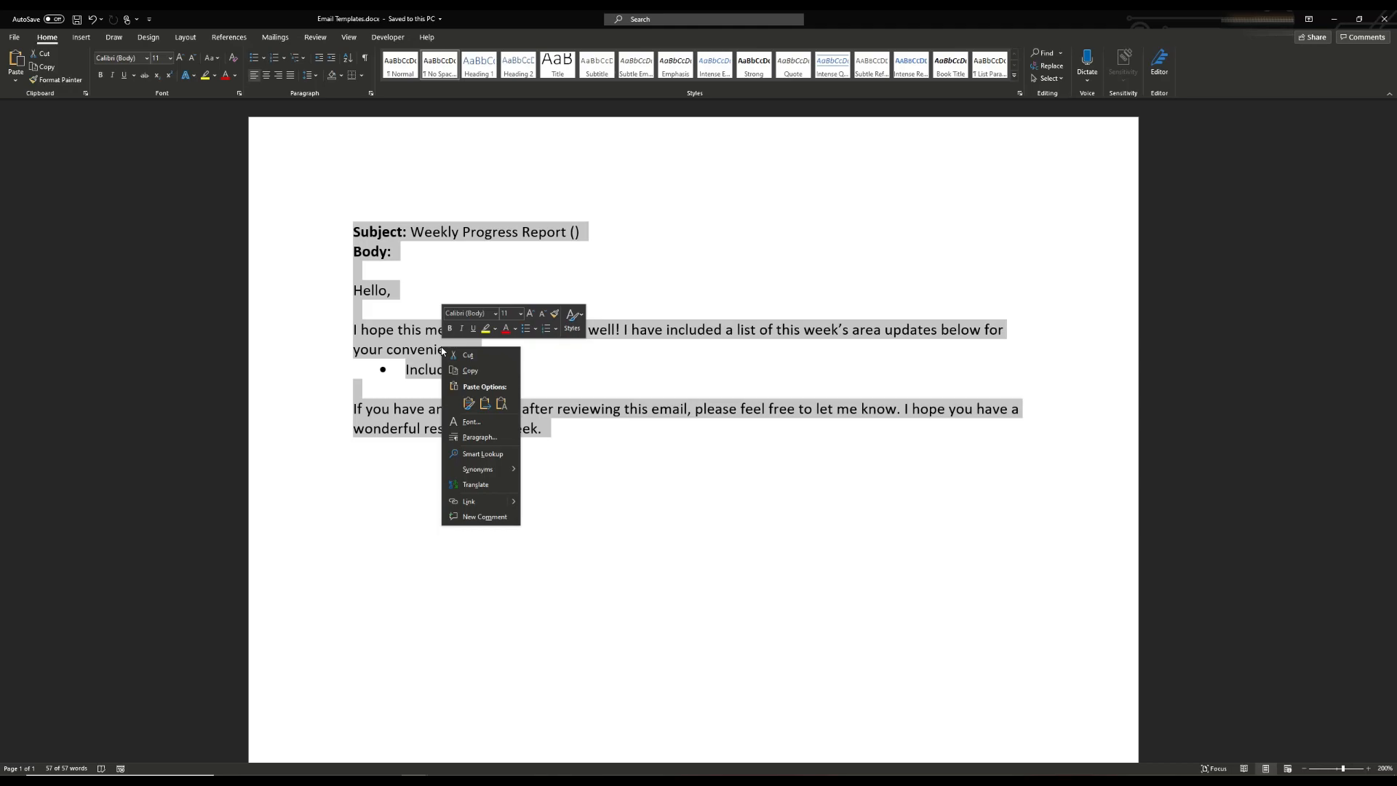
left_click(492, 372)
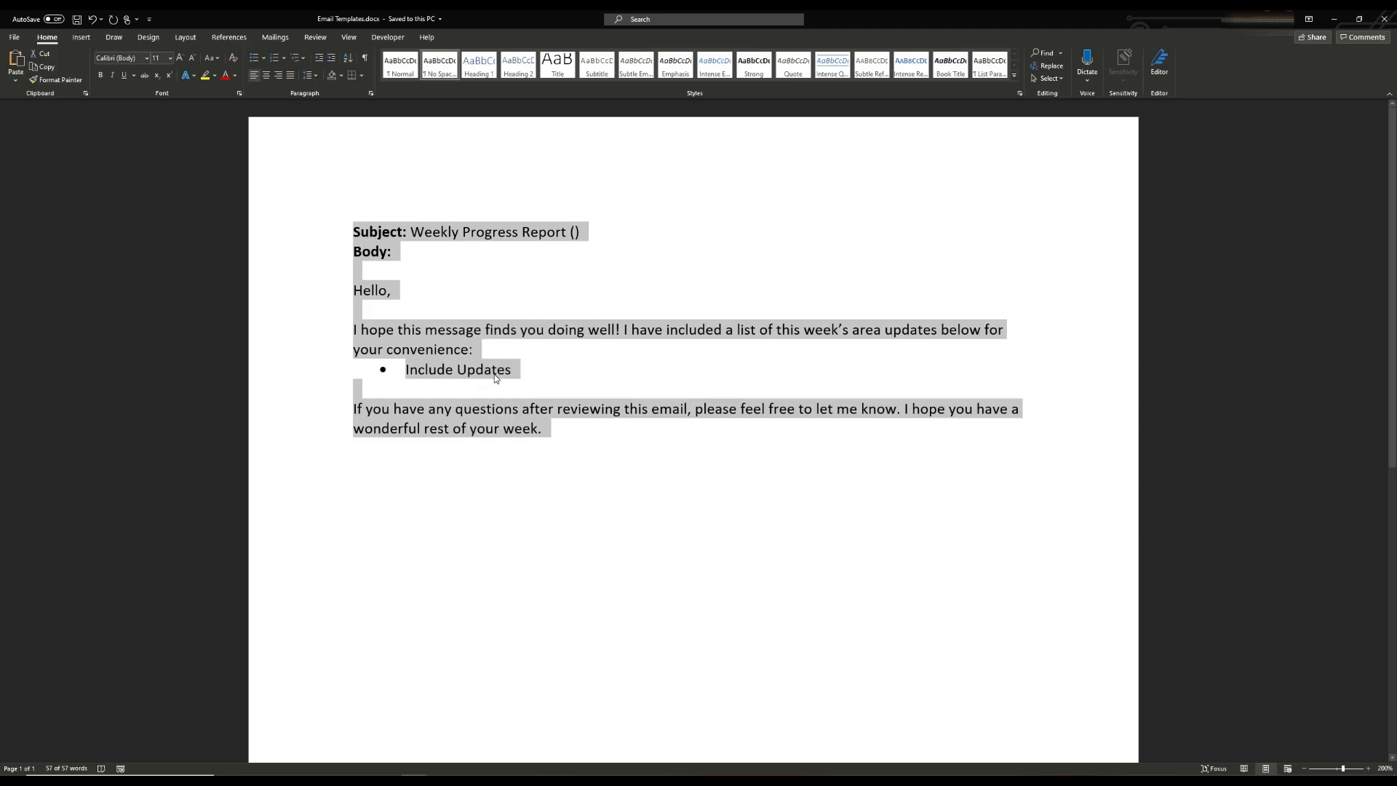
Step: Add an AutoCorrect entry that replaces ^report with the selected template as formatted text, and save the Word options
left_click(14, 38)
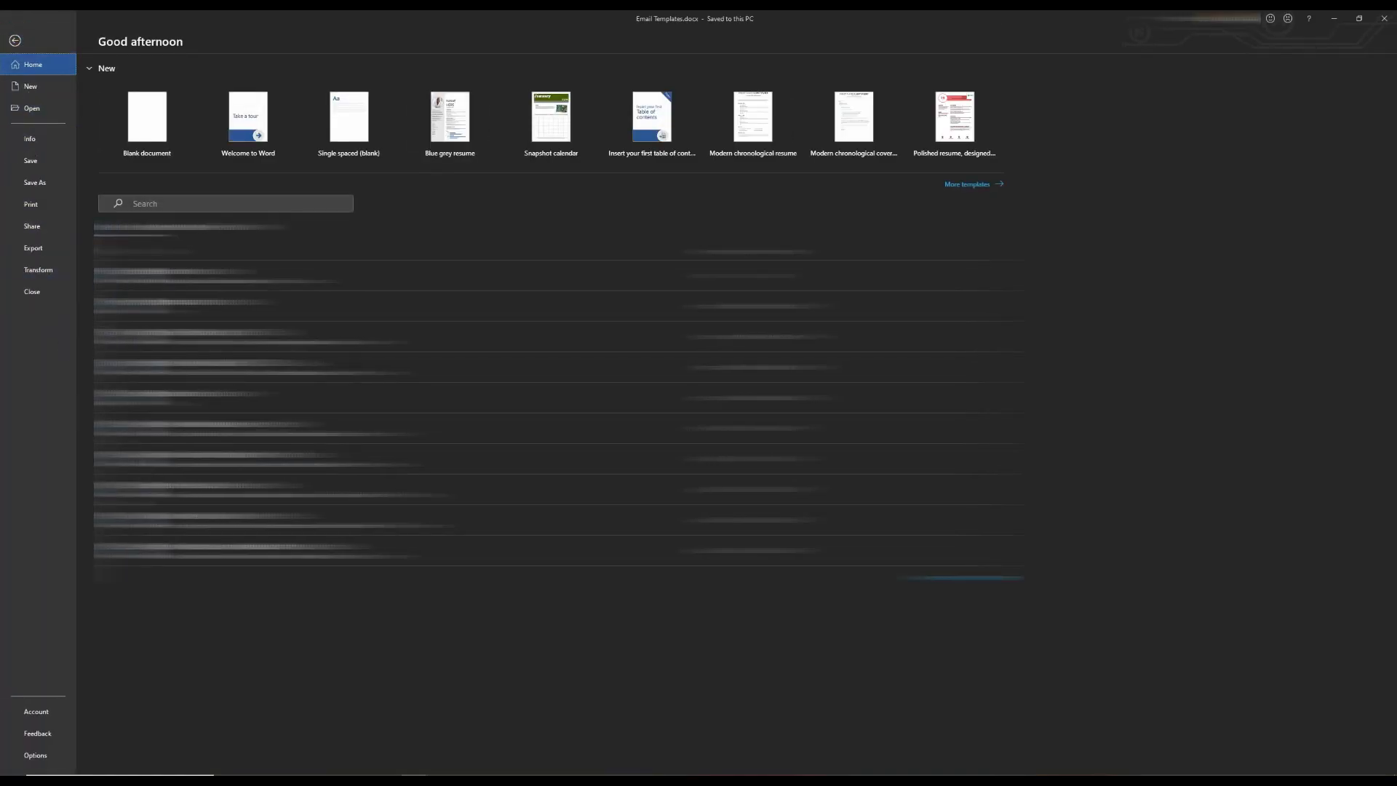
left_click(33, 755)
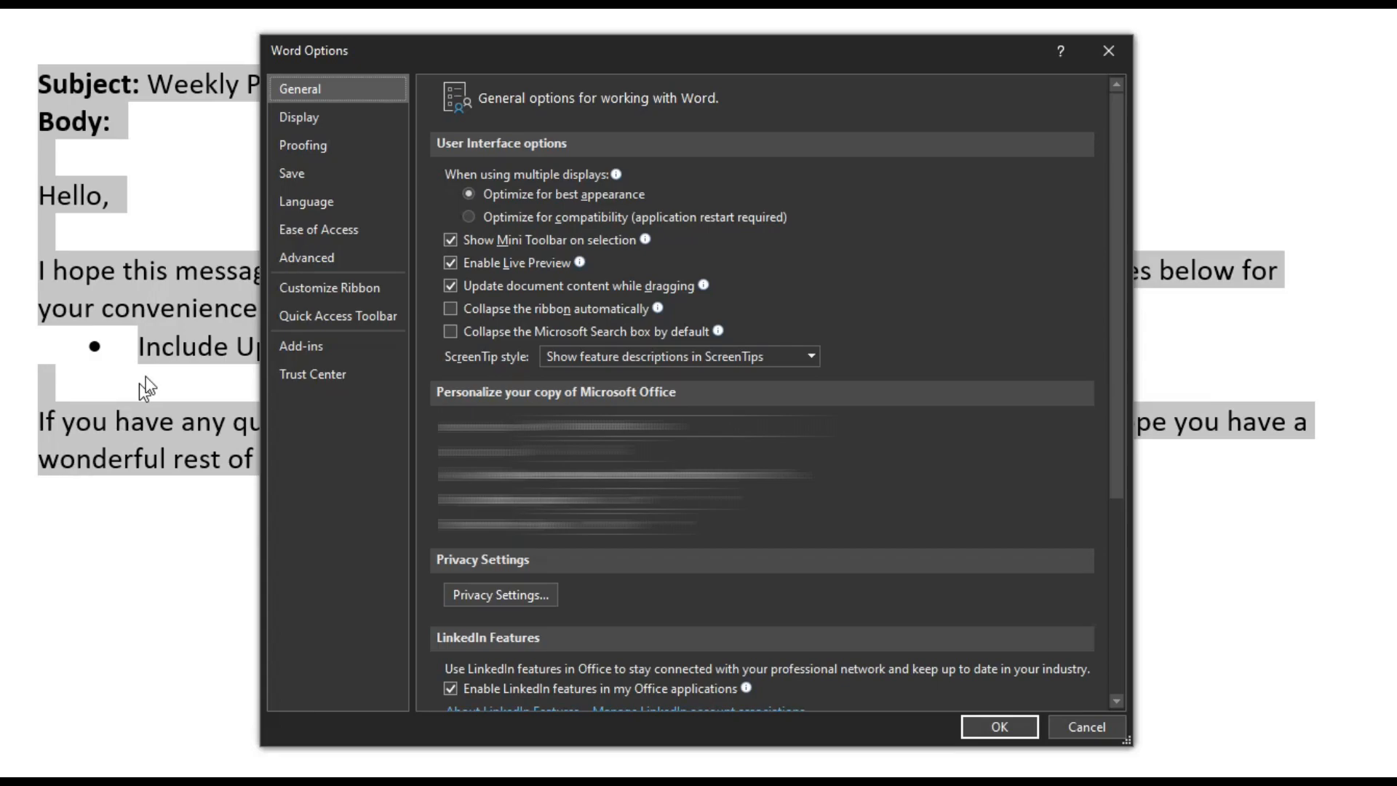
left_click(366, 147)
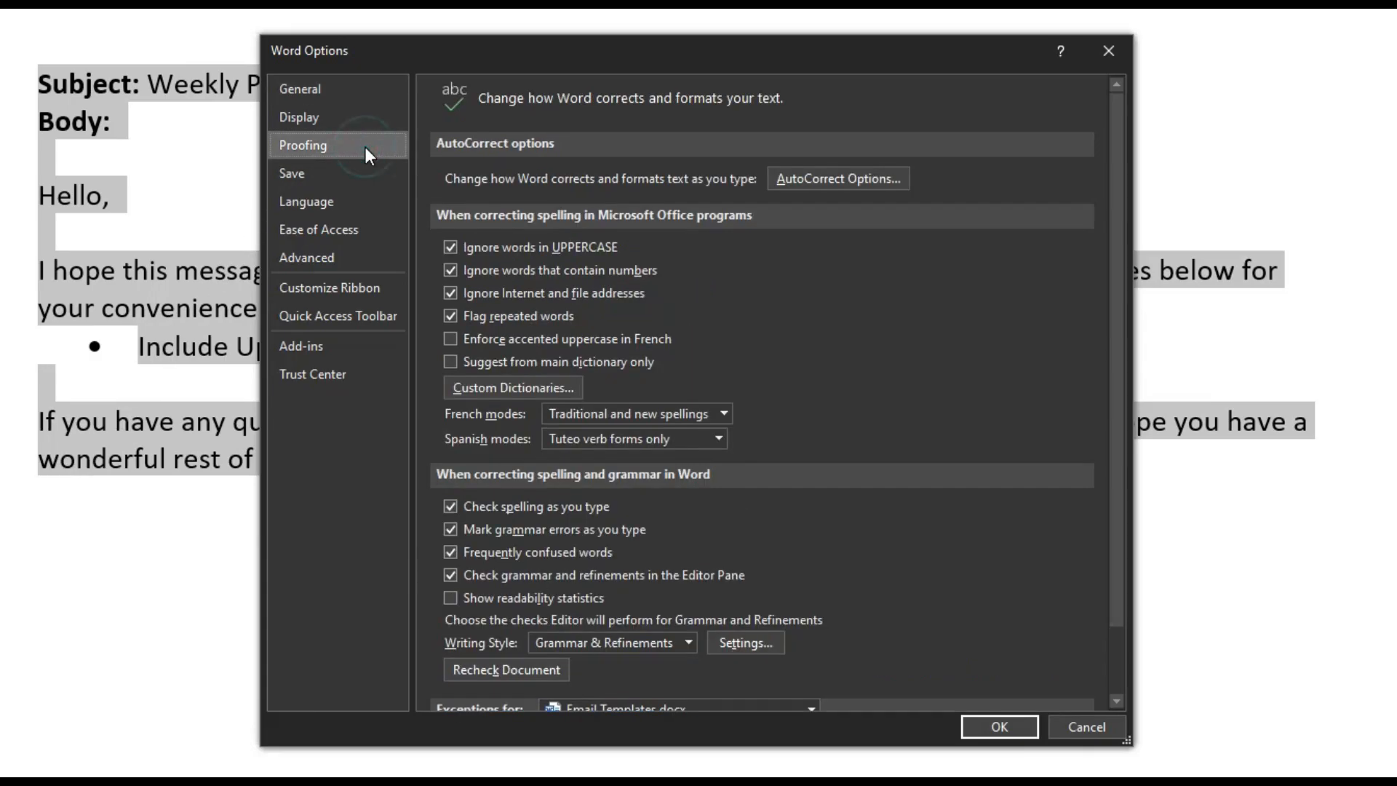
left_click(892, 186)
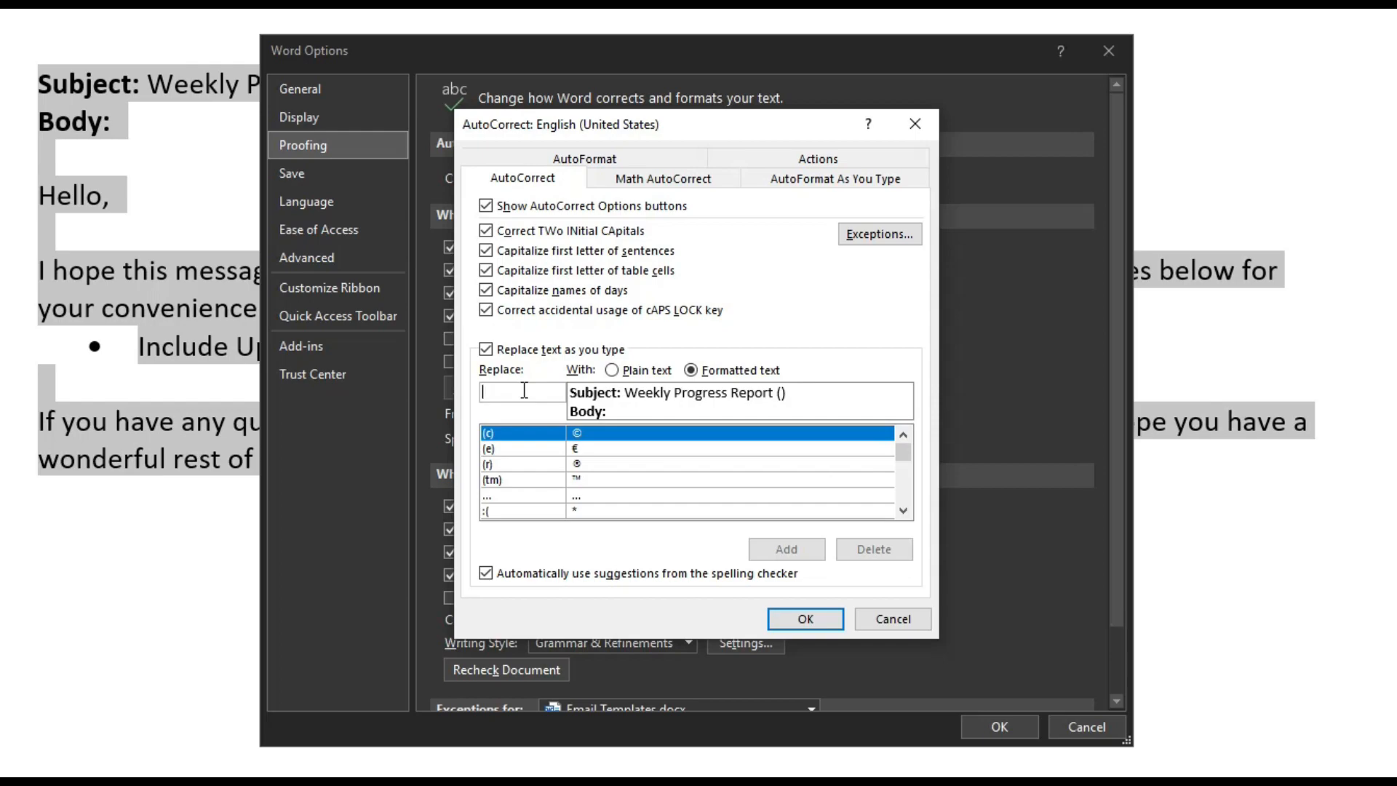
type("^re")
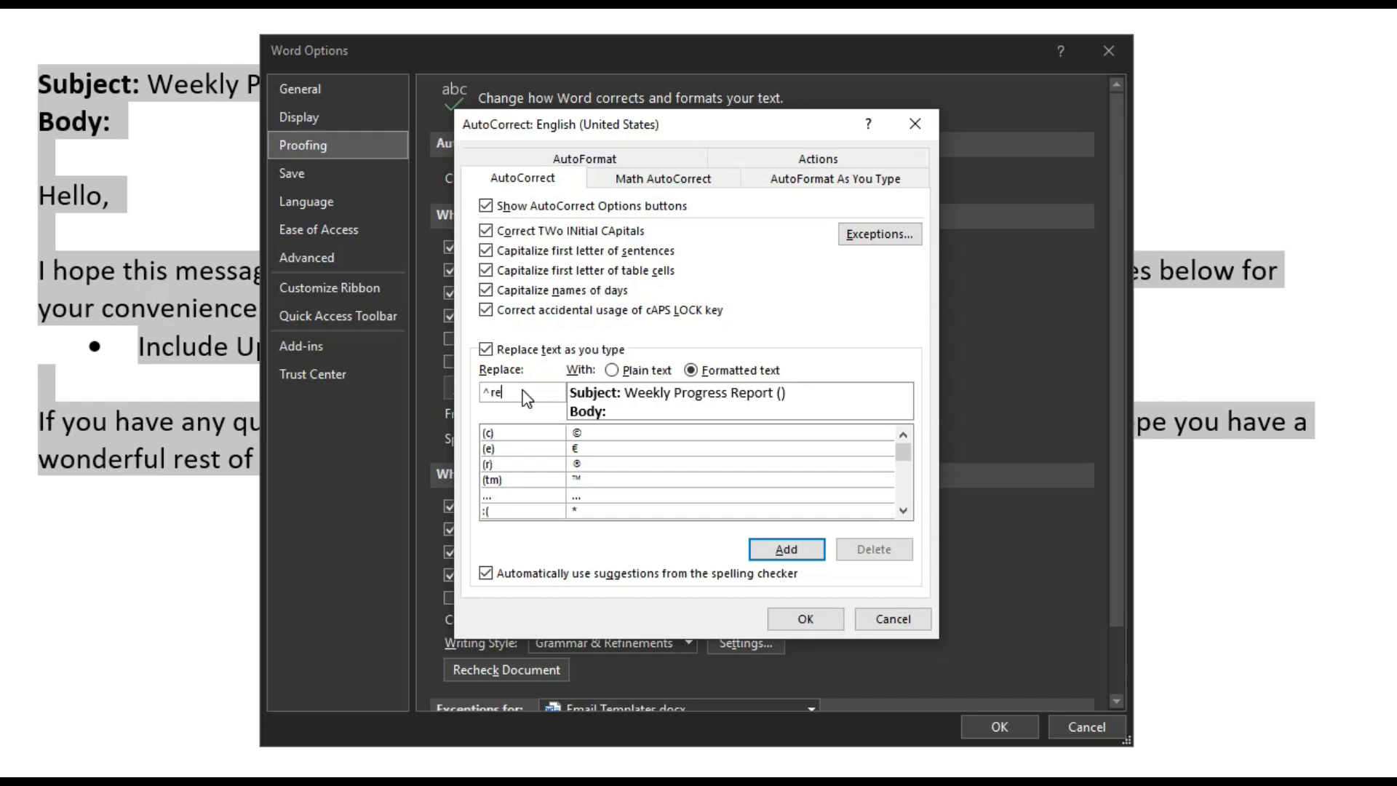
type("port")
left_click(803, 551)
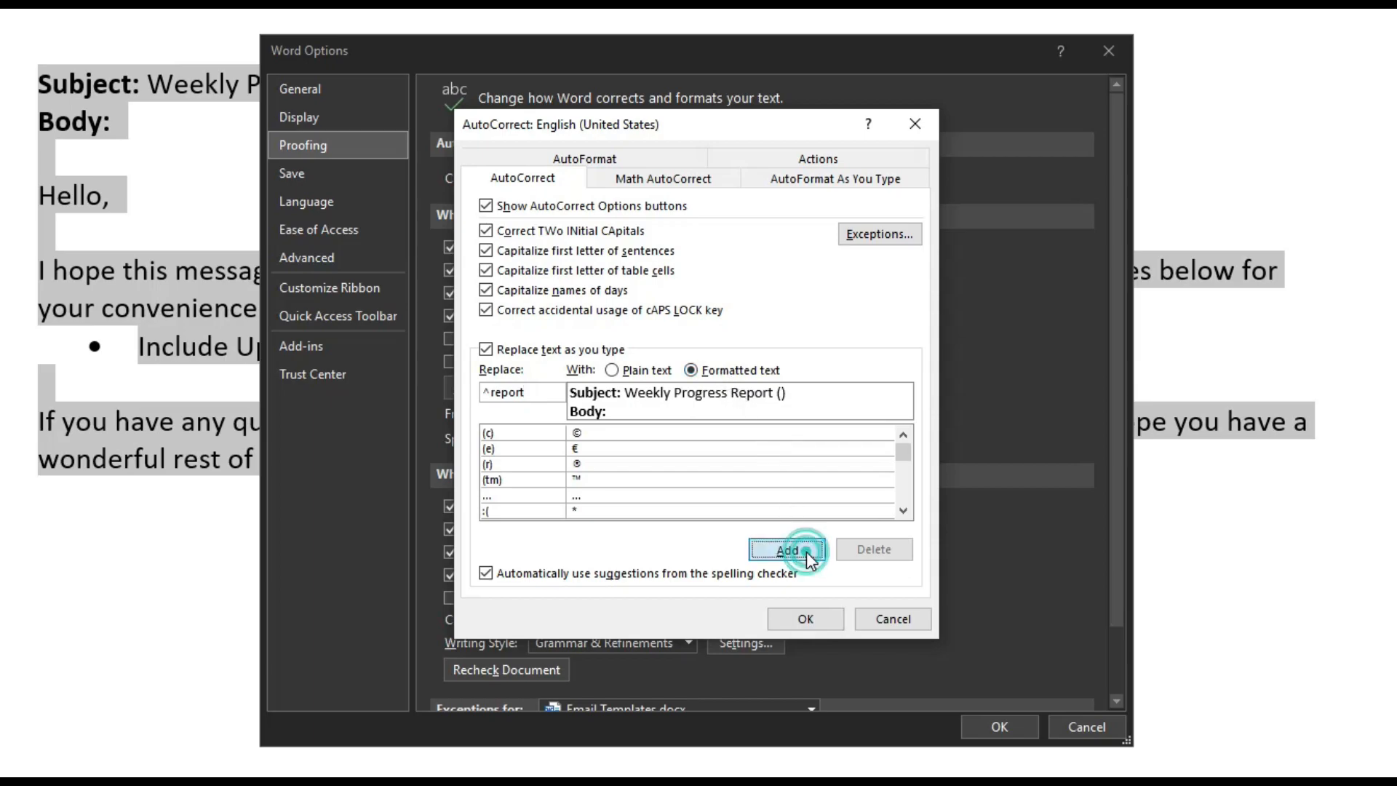
left_click(823, 620)
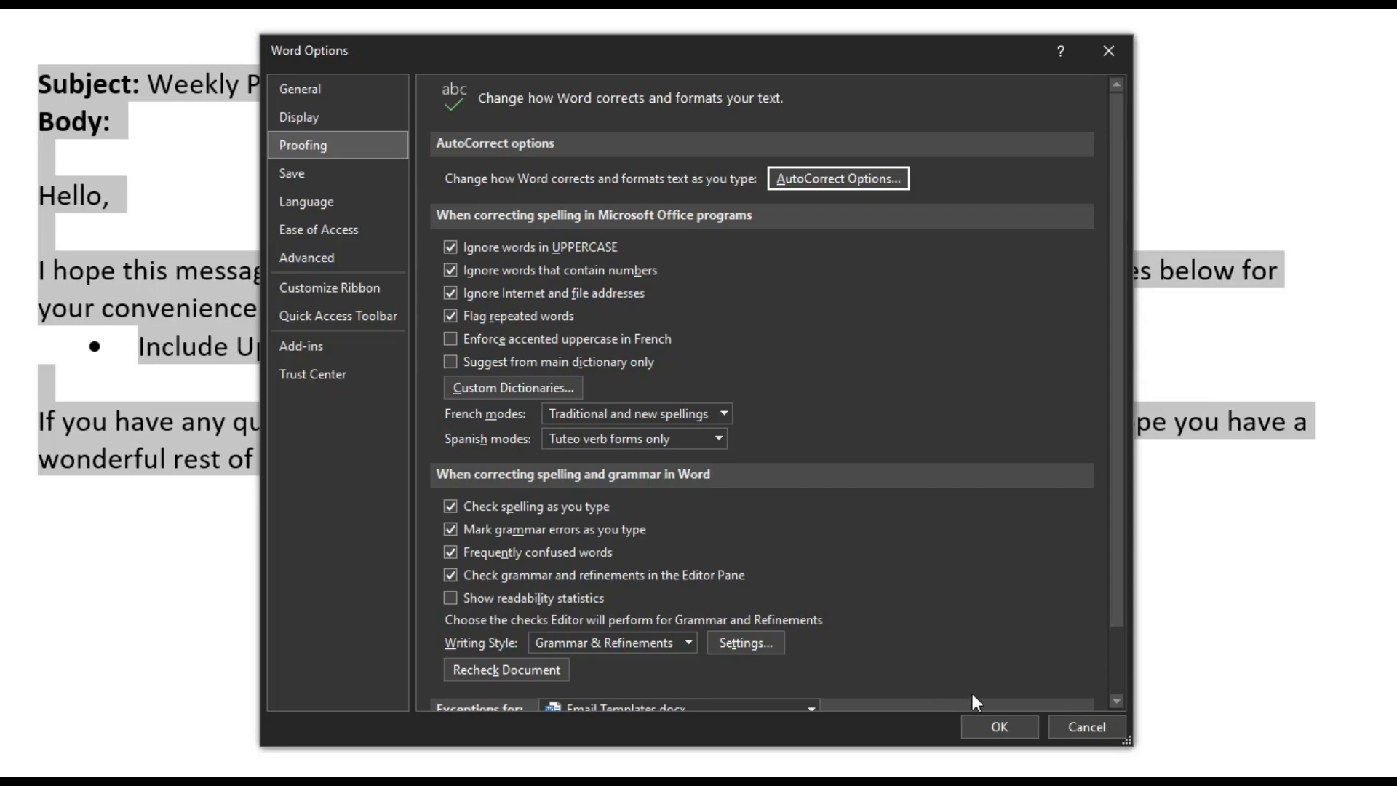
left_click(1025, 728)
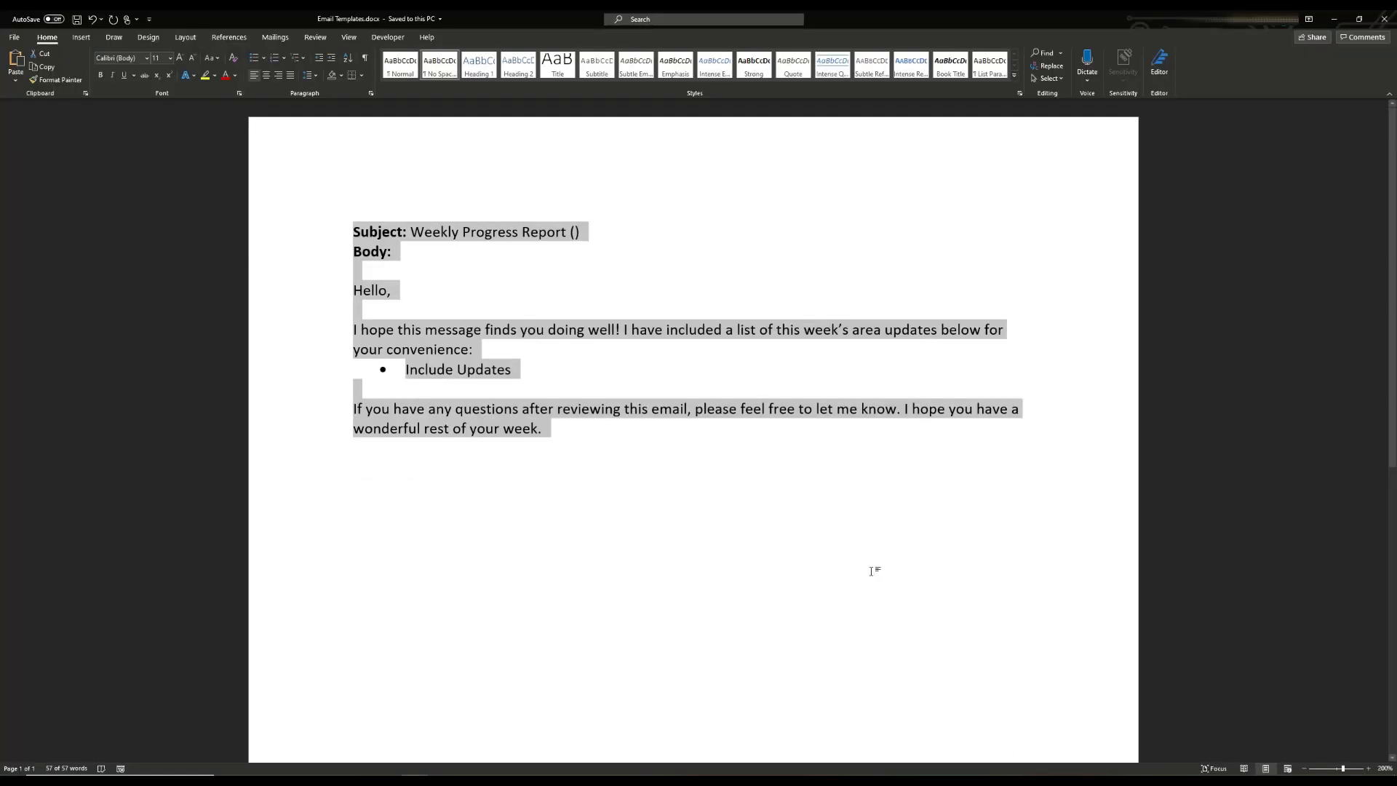
Step: Enter the ^report shortcut in the document to insert the weekly report template
left_click(873, 571)
type("^report")
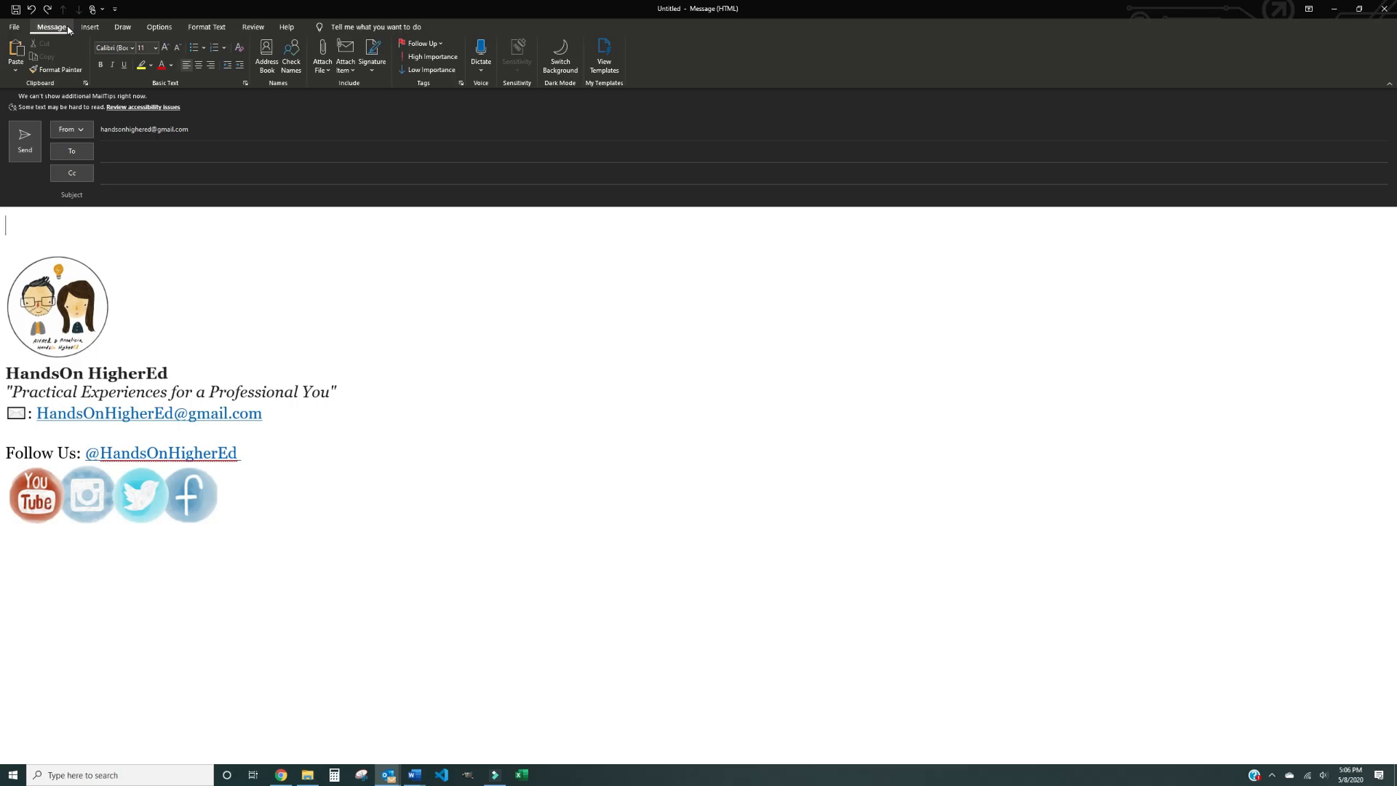
Step: In a new Outlook message, create a My Templates entry titled "Subscribe to HandsOn HigherEd"
left_click(615, 71)
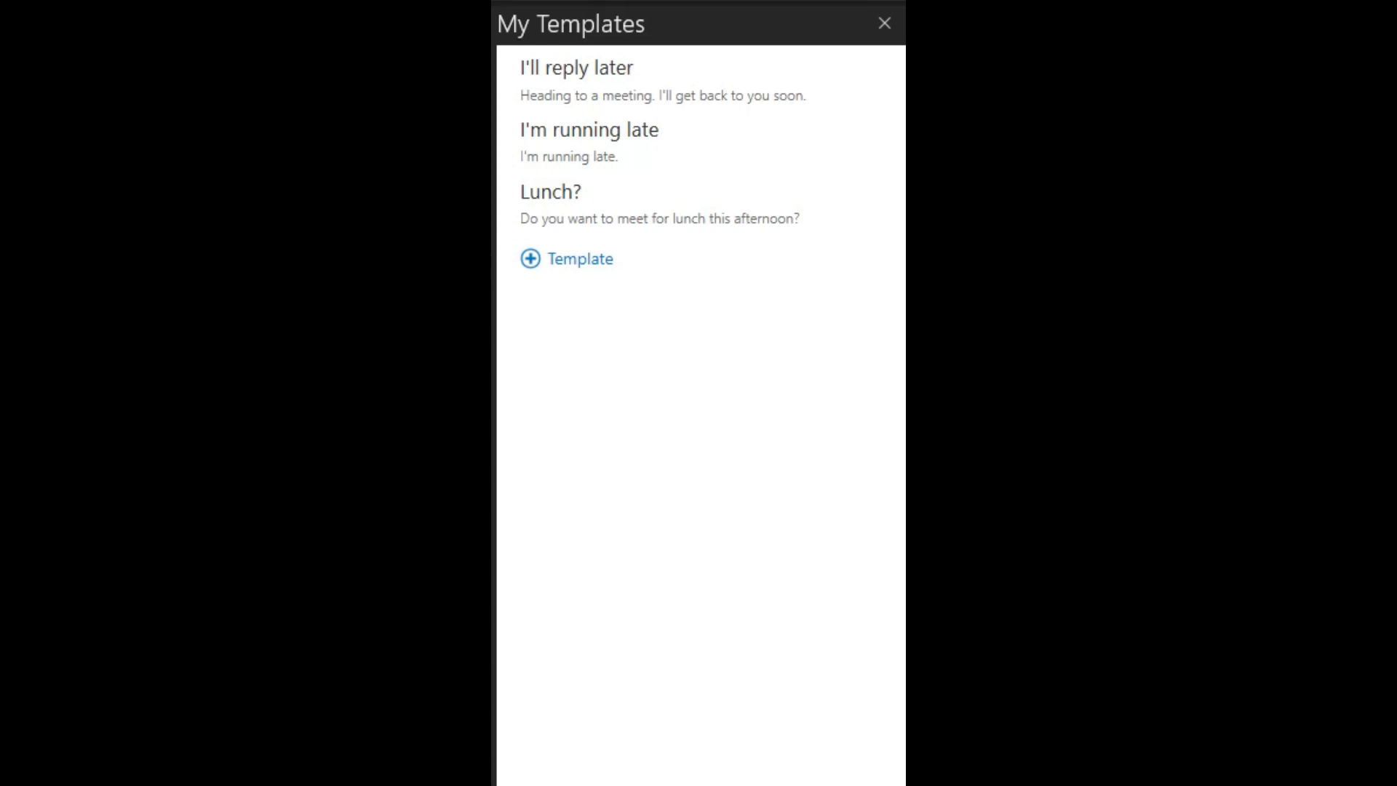
left_click(575, 260)
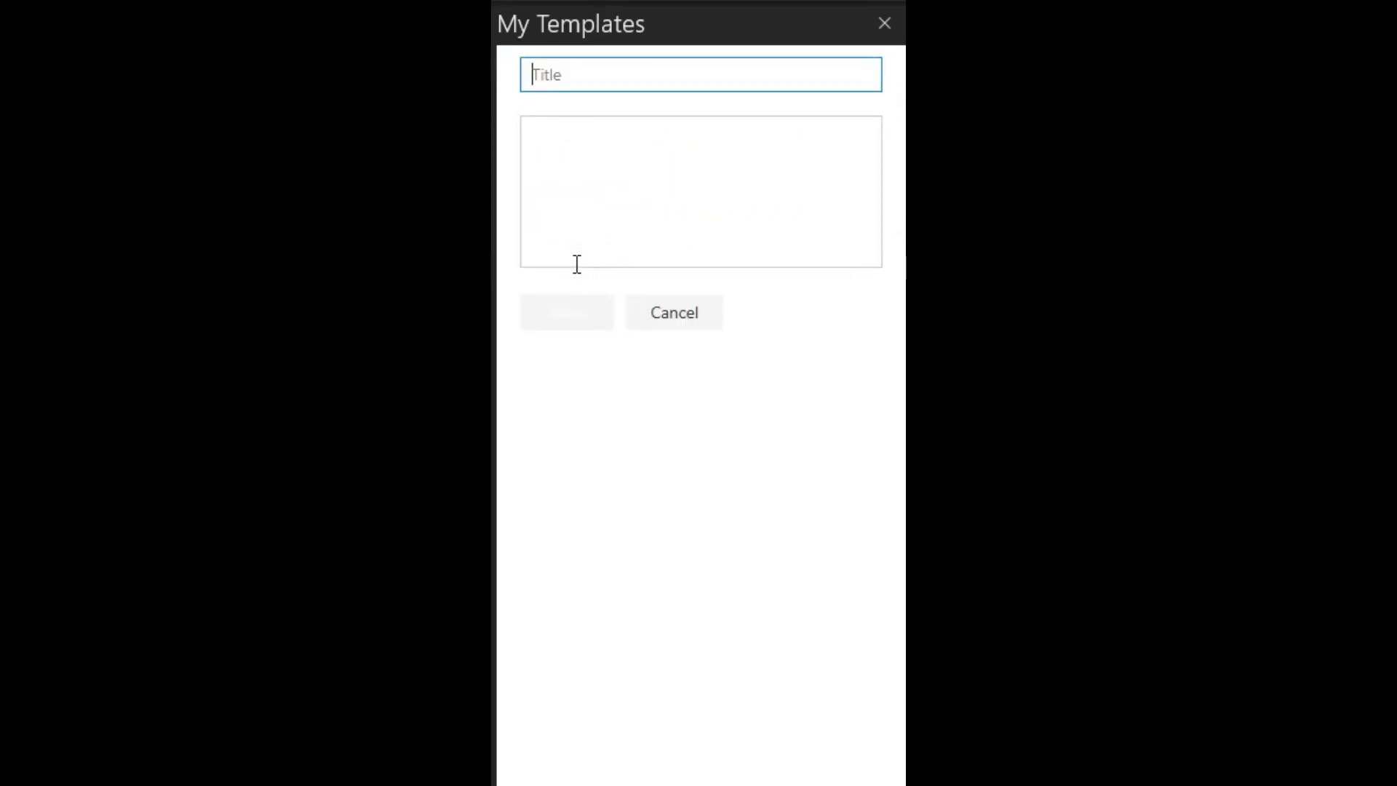
left_click(595, 72)
type("Subscribe to HandsOn HigherEd")
left_click(751, 135)
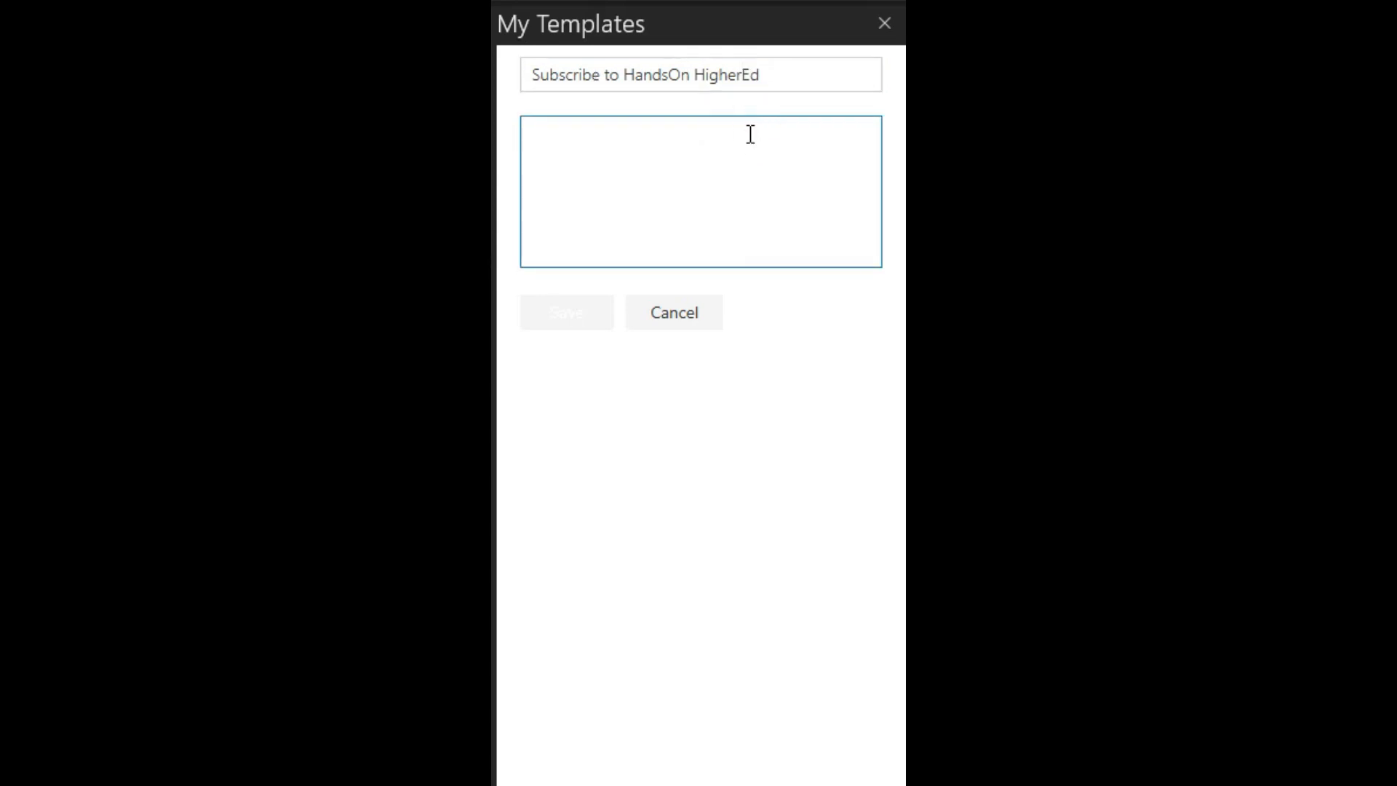
Step: Paste the copied message into the template's body, remove the extra blank line after the greeting, and save the template
key("ctrl+v")
scroll(756, 145, "up", 5)
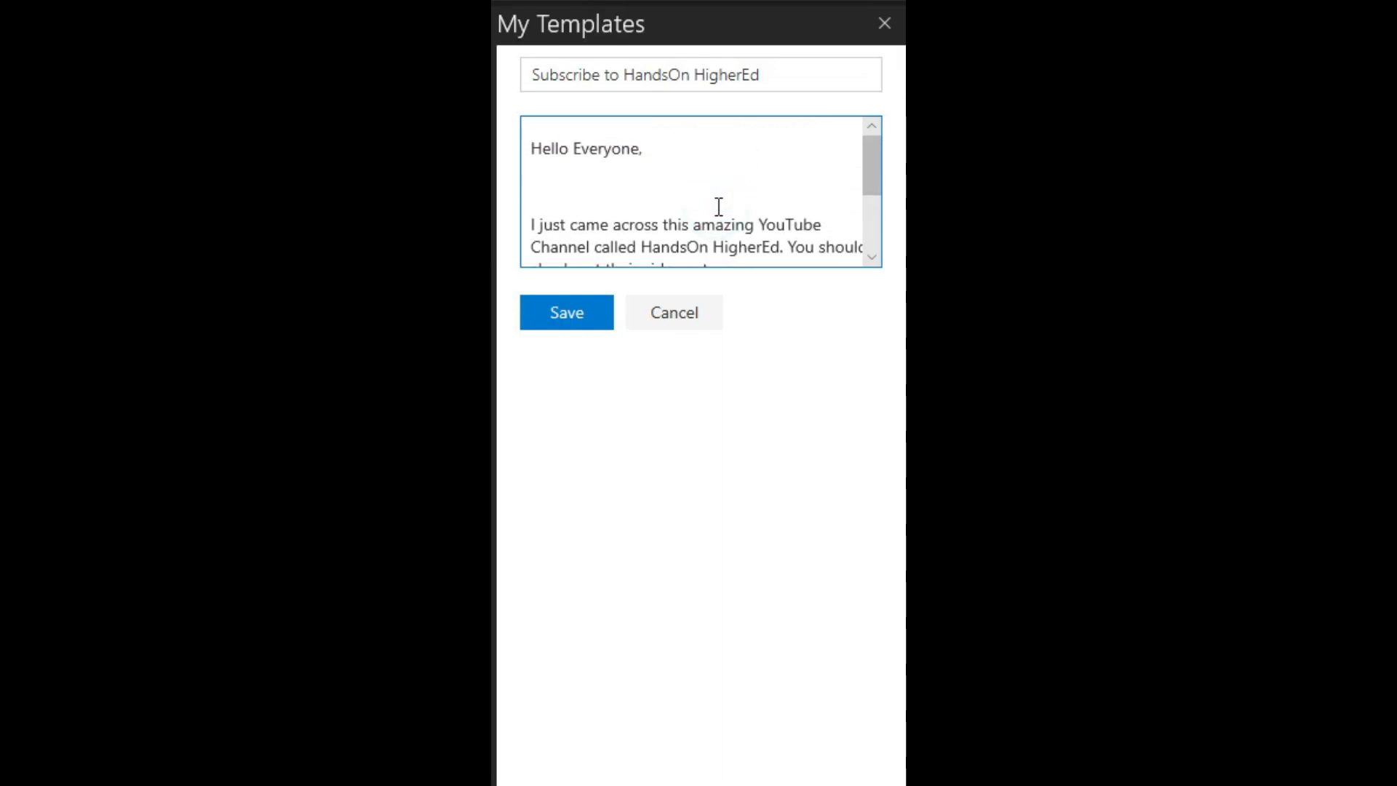
key("BackSpace")
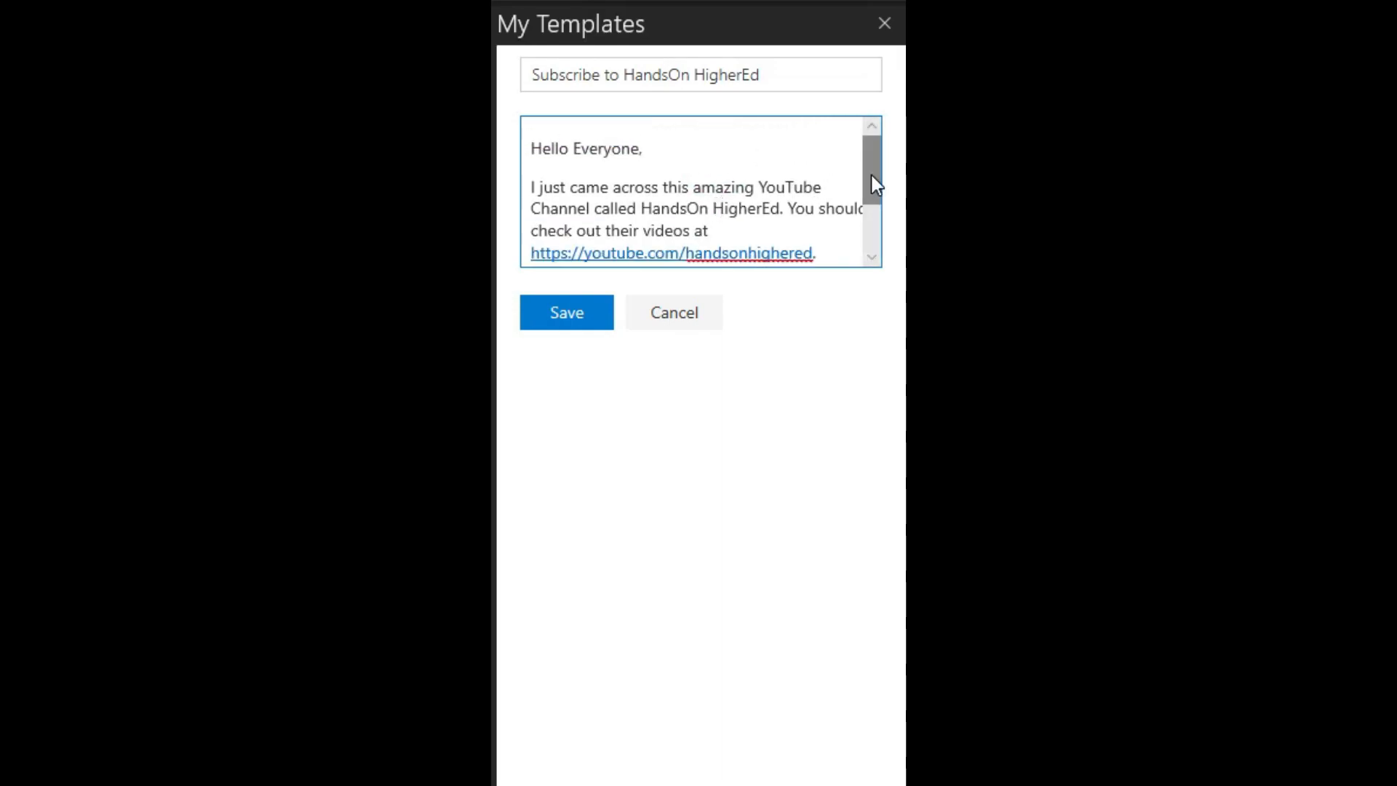
left_click_drag(870, 174, 873, 237)
left_click(798, 221)
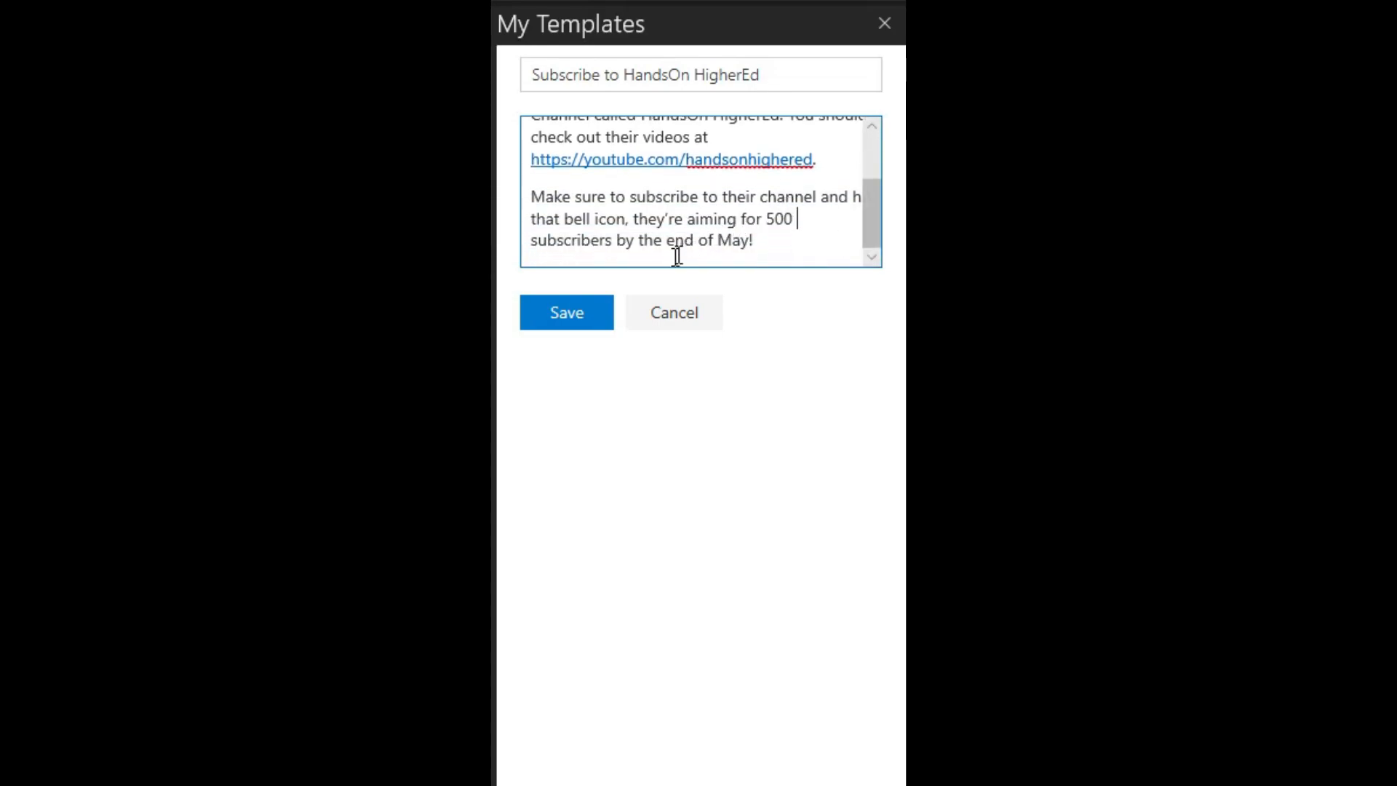
left_click(591, 312)
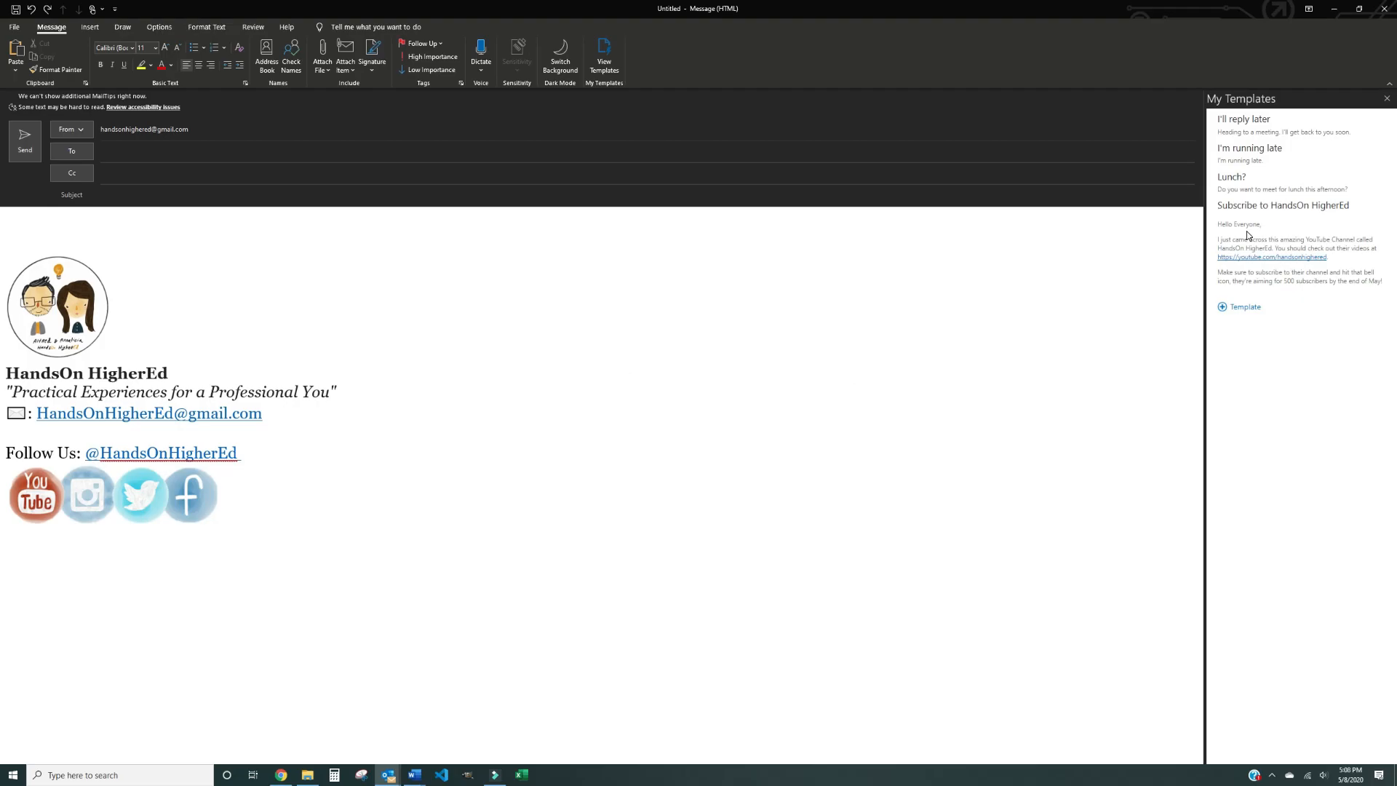
Step: Insert the "Subscribe to HandsOn HigherEd" template into the email and bold its last paragraph about subscribing to the channel
left_click(1366, 232)
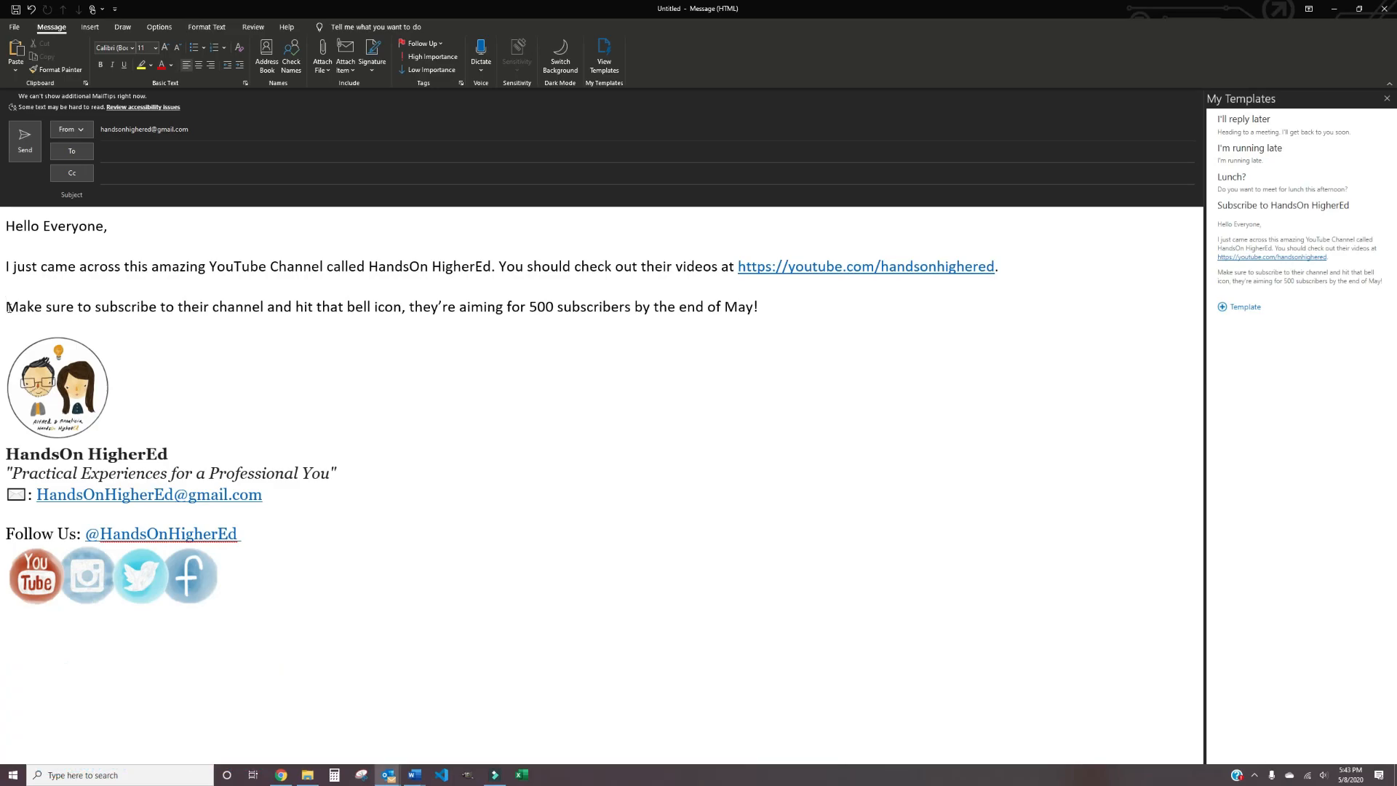
left_click_drag(6, 306, 771, 309)
left_click(769, 291)
left_click(827, 307)
Step: Cut the formatted text from the email and replace the body of the "Subscribe to HandsOn HigherEd" template with it
left_click_drag(827, 307, 15, 222)
key("ctrl+x")
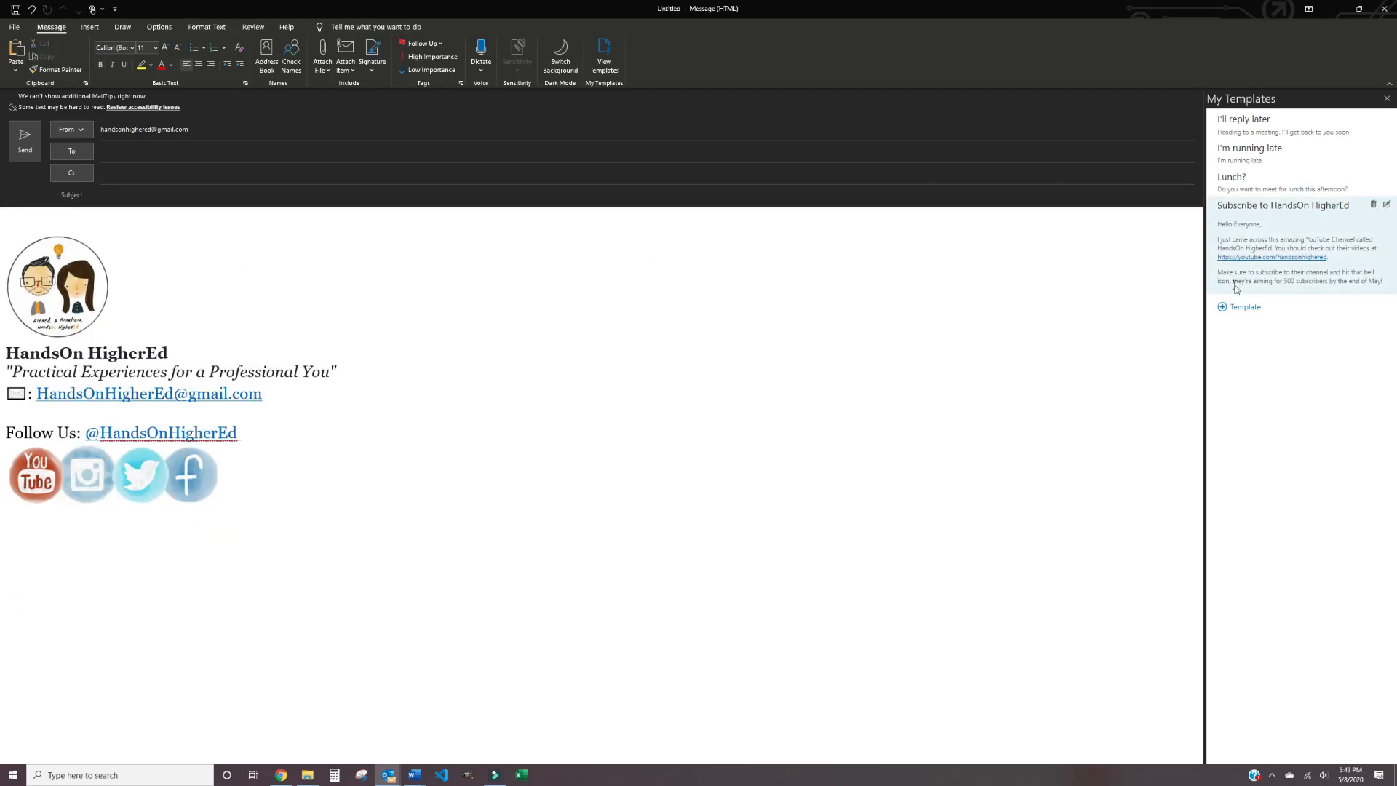
left_click(1388, 208)
left_click_drag(1223, 156, 1350, 195)
key("ctrl+v")
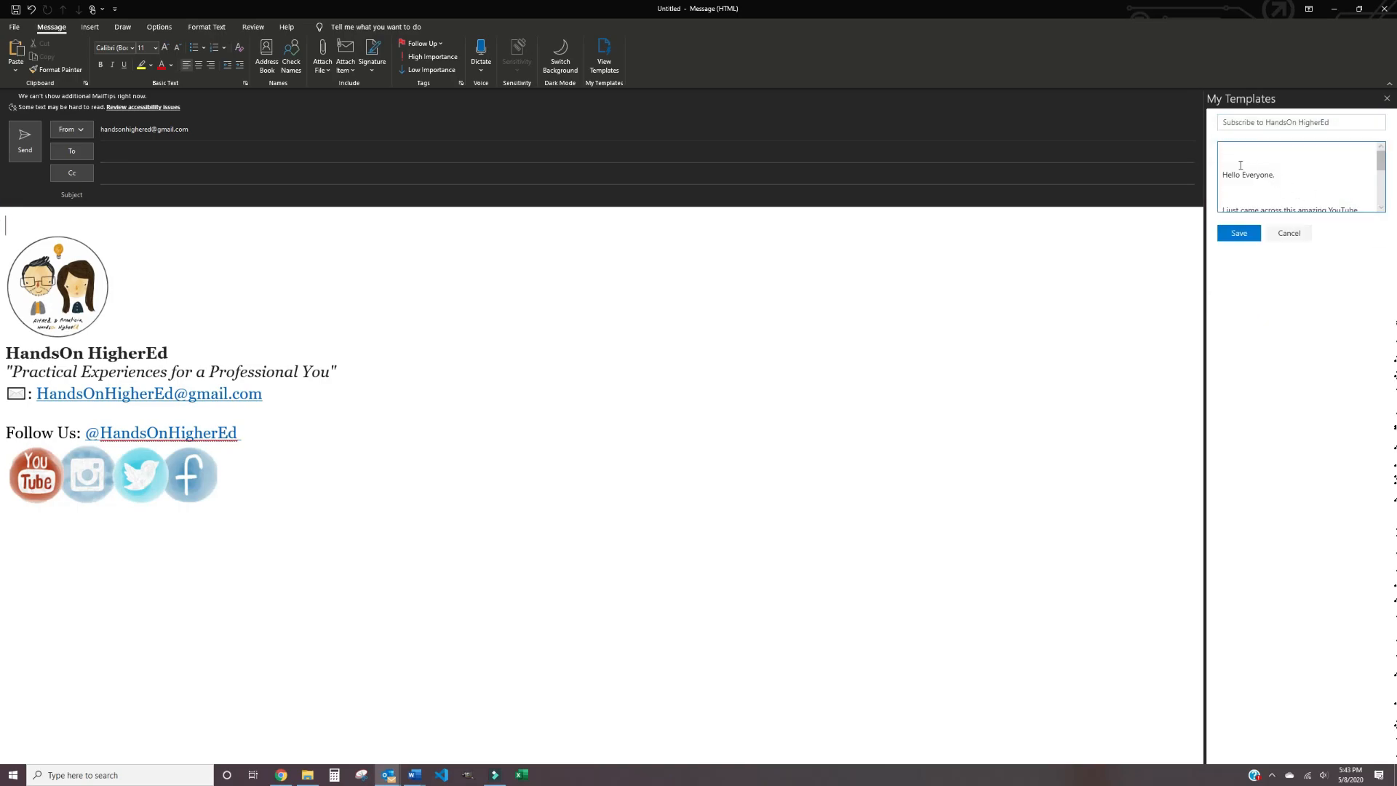
Step: Remove the extra blank lines between the template's paragraphs and save the edited template
scroll(1252, 176, "down", 5)
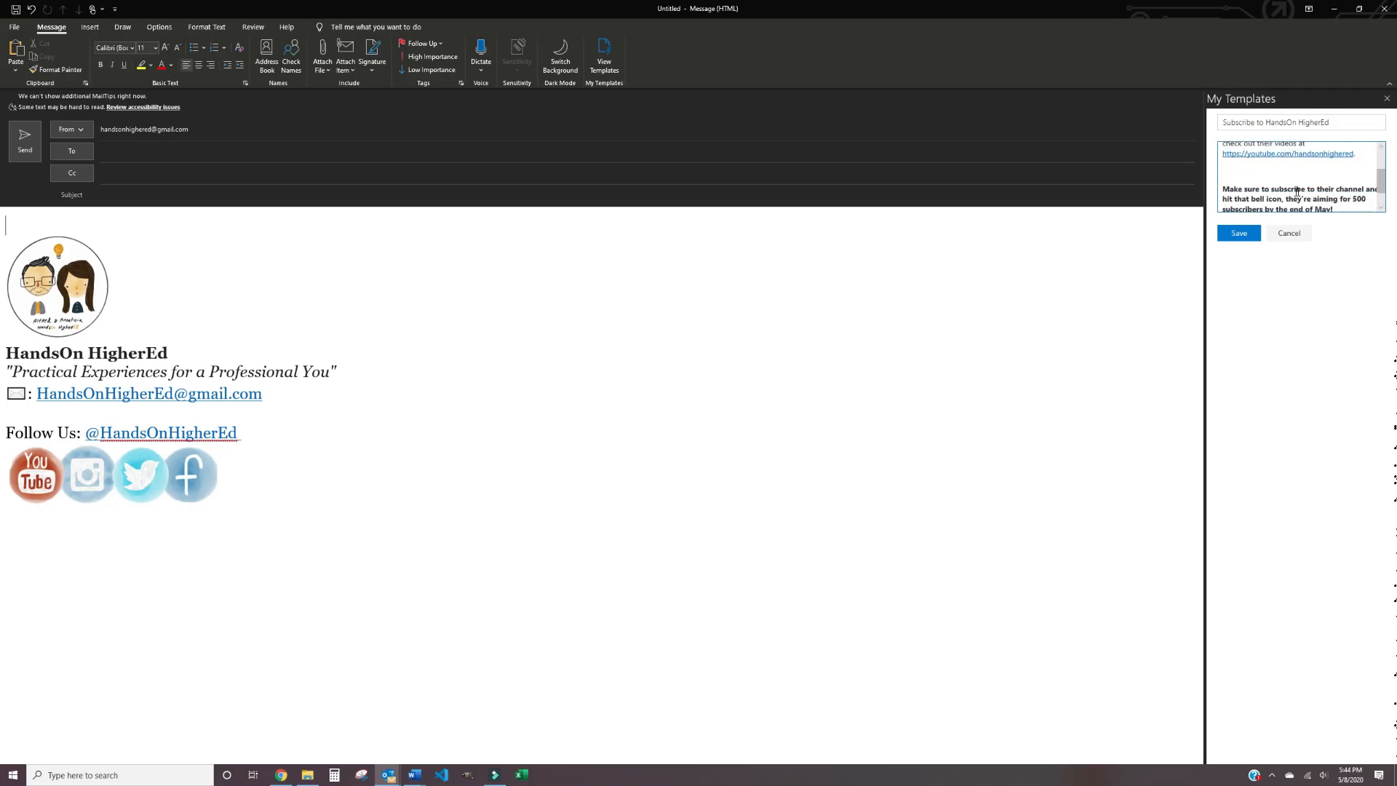
scroll(1268, 176, "down", 2)
scroll(1268, 176, "up", 2)
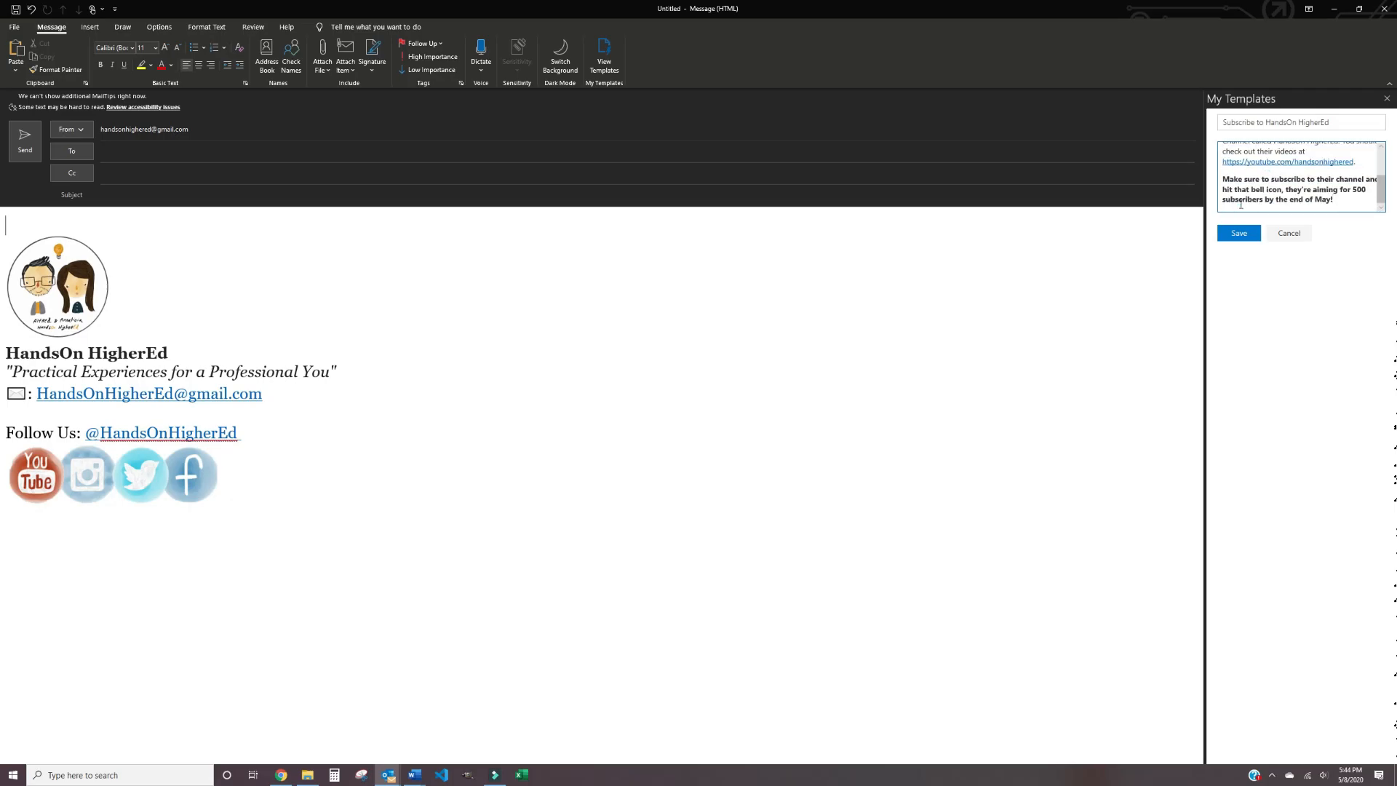
left_click(1239, 233)
Step: Insert the updated "Subscribe to HandsOn HigherEd" template into the email and add a line break after its last paragraph
left_click(1327, 224)
left_click(797, 308)
key("Return")
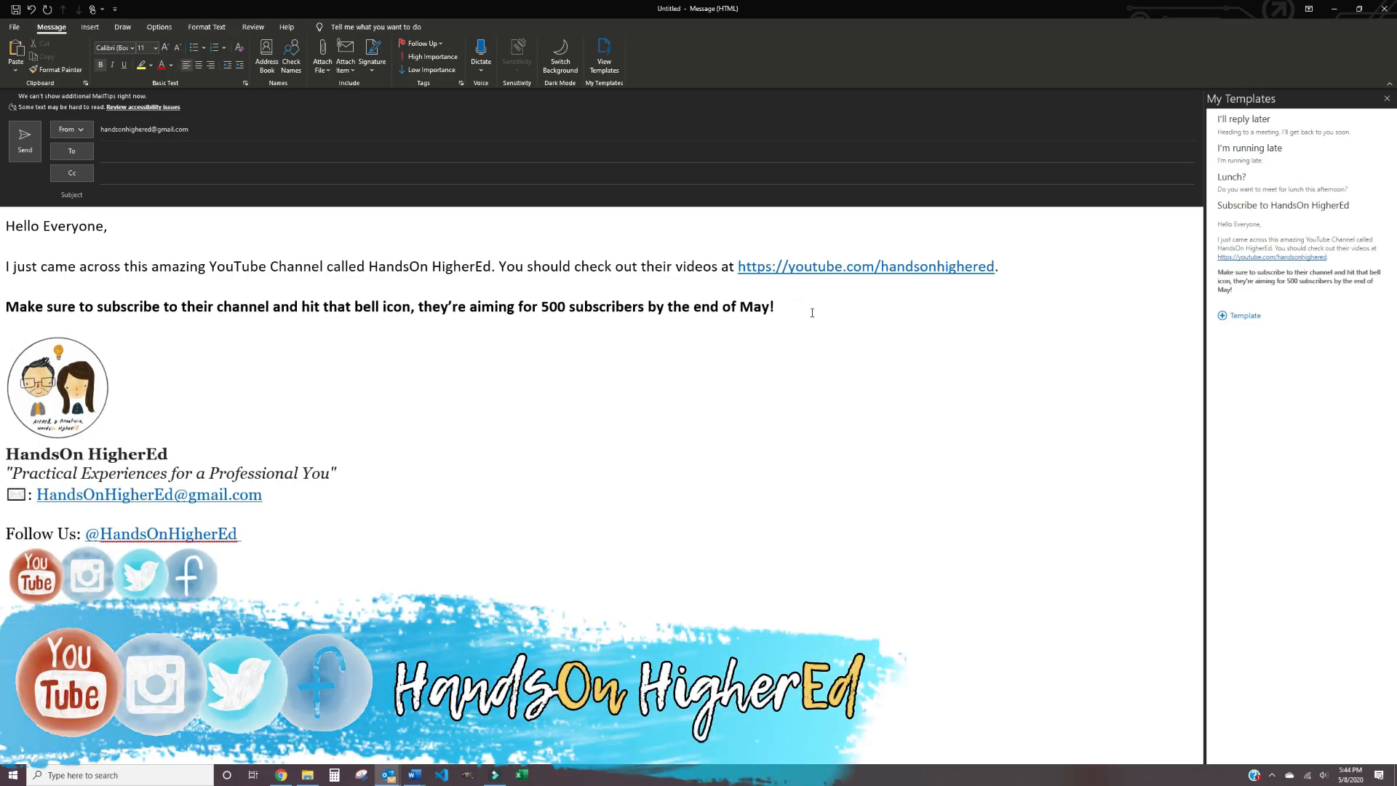